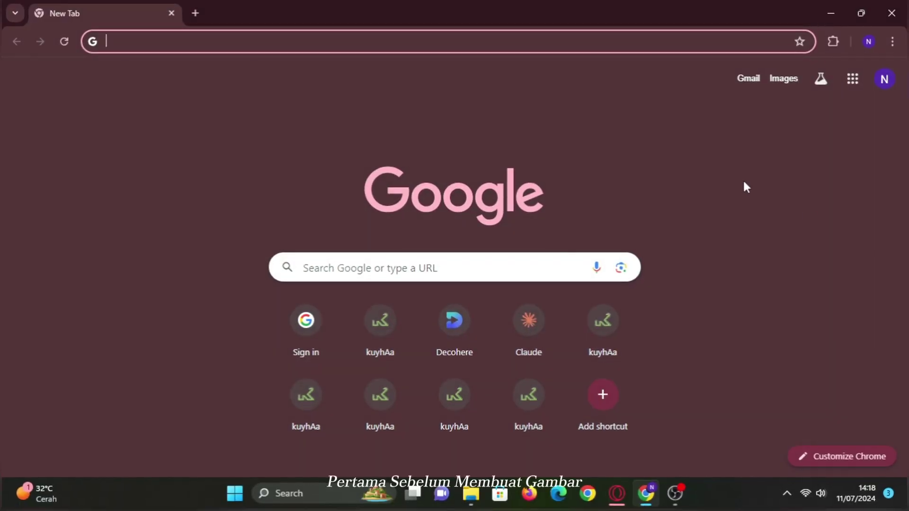
Step: Search Google for chatgpt, open OpenAI's Introducing ChatGPT page and launch ChatGPT from it
type("fh")
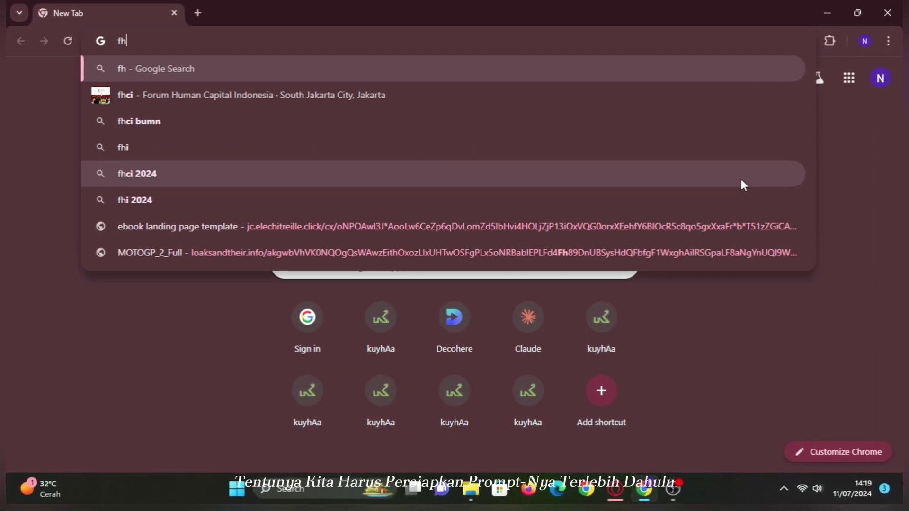
key("BackSpace")
key("BackSpace")
type("cha")
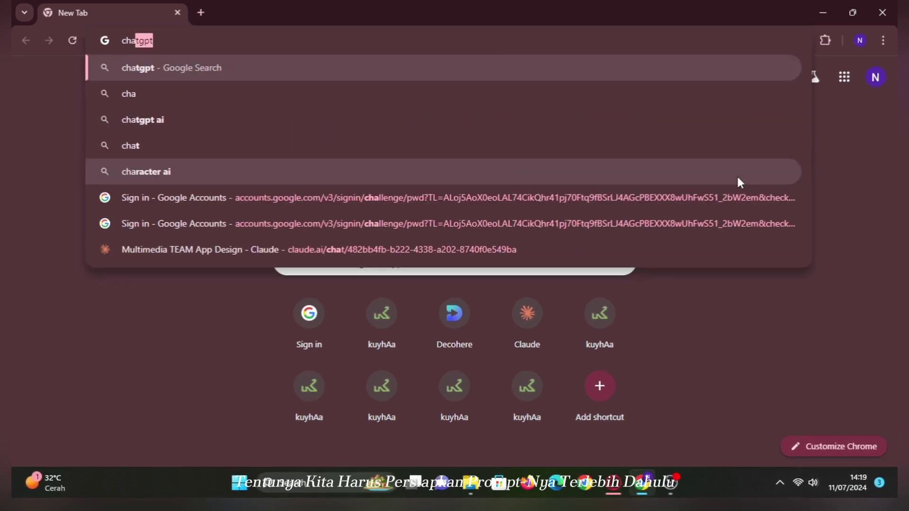
key("Return")
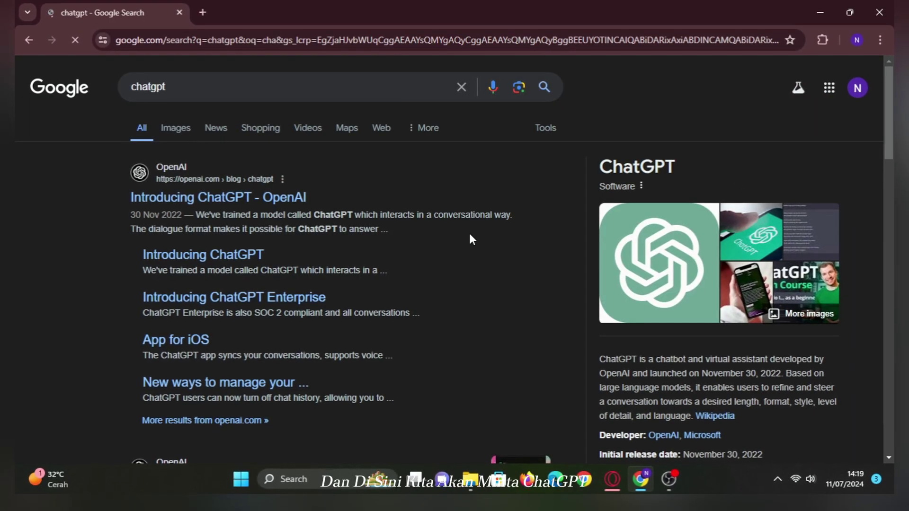
left_click(298, 205)
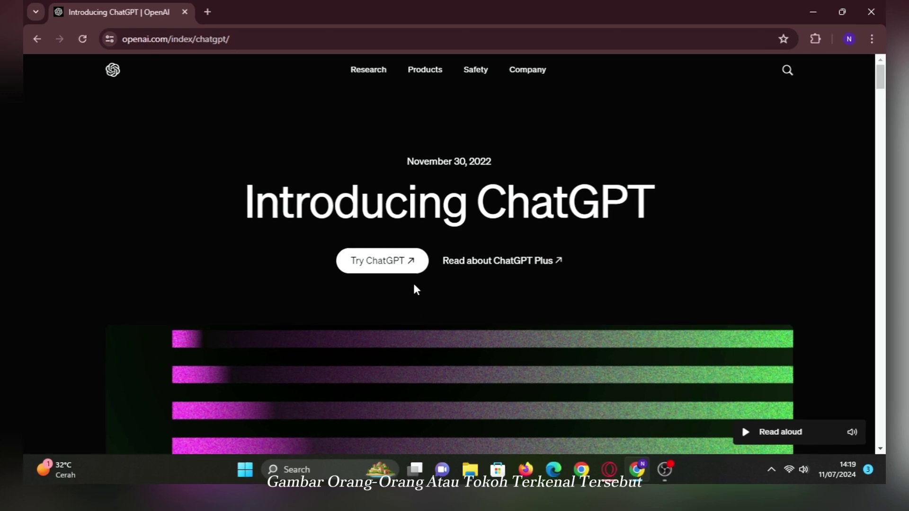
left_click(400, 263)
left_click(186, 12)
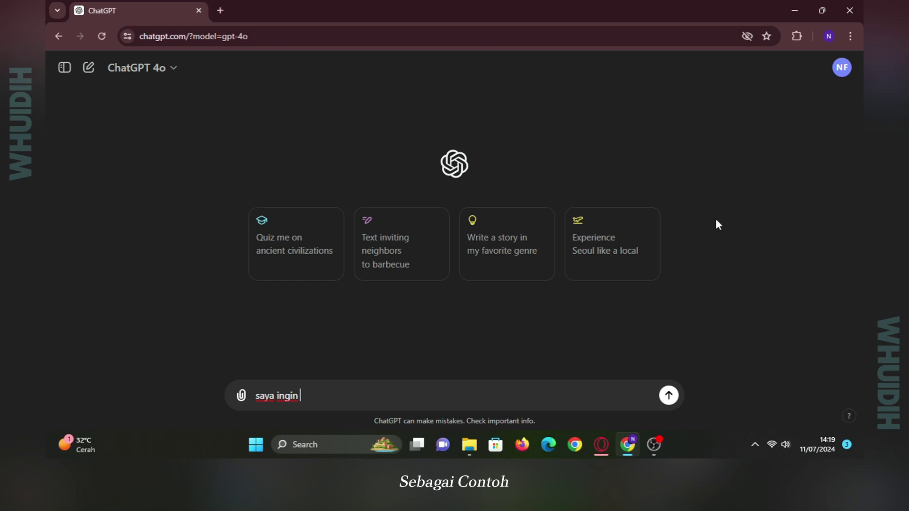
Step: Begin the ChatGPT message with "saya ingin membuat gambar lionel messi yang sedang duduk di pasar menjual"
type("membuat gambar ")
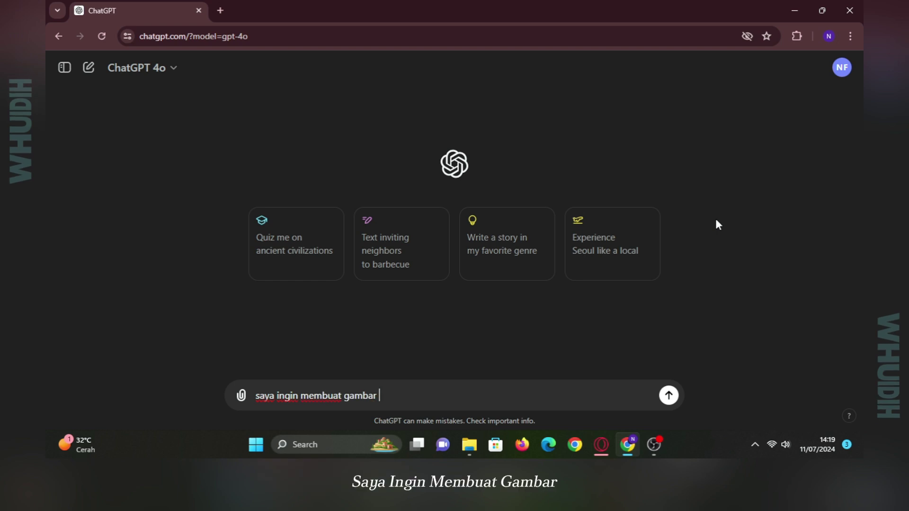
type("lionel messi yang sedang")
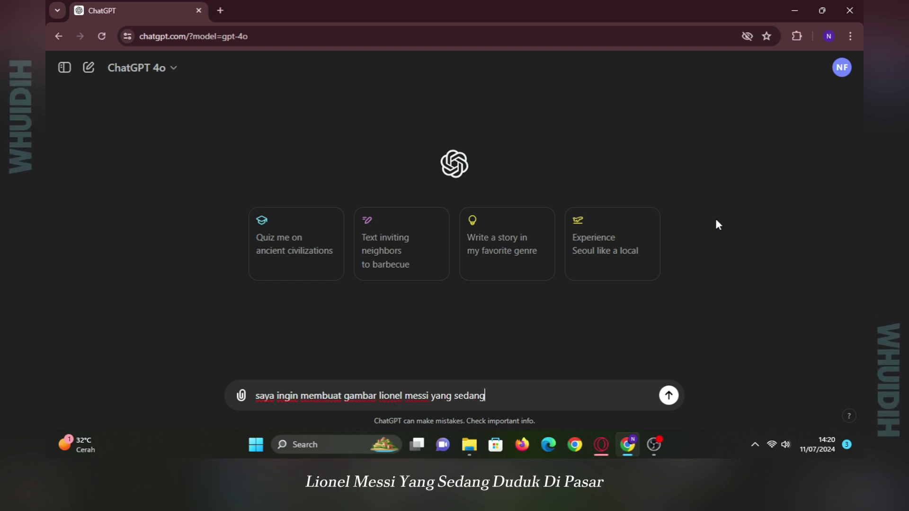
type(" duduk di pasar menjual ")
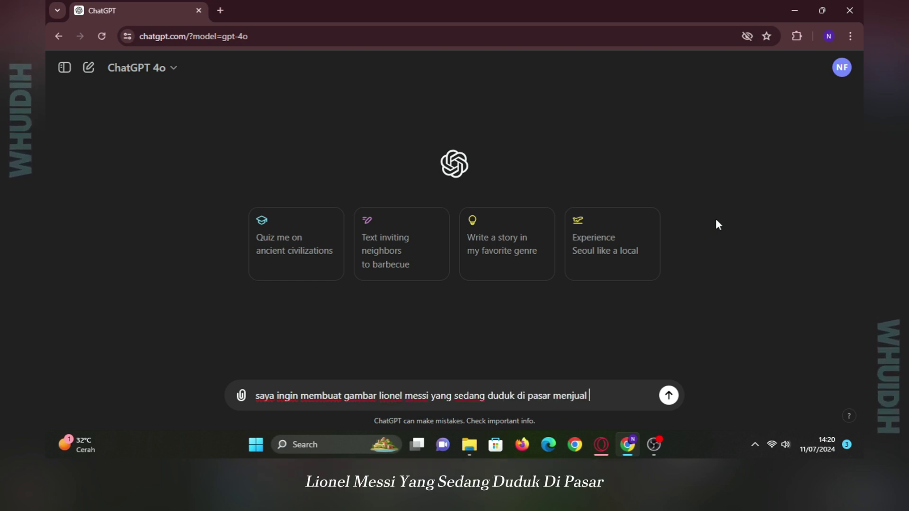
Step: Continue the message with "cabel. pasarnya di indonesia, suasananya ramai, dia terlihat murung, dan dia sedang duduk melihat ke bawah. bajunya lusuh."
type("cabel. pasarnya di indonesia, suasananya ramai, dia terlihat m")
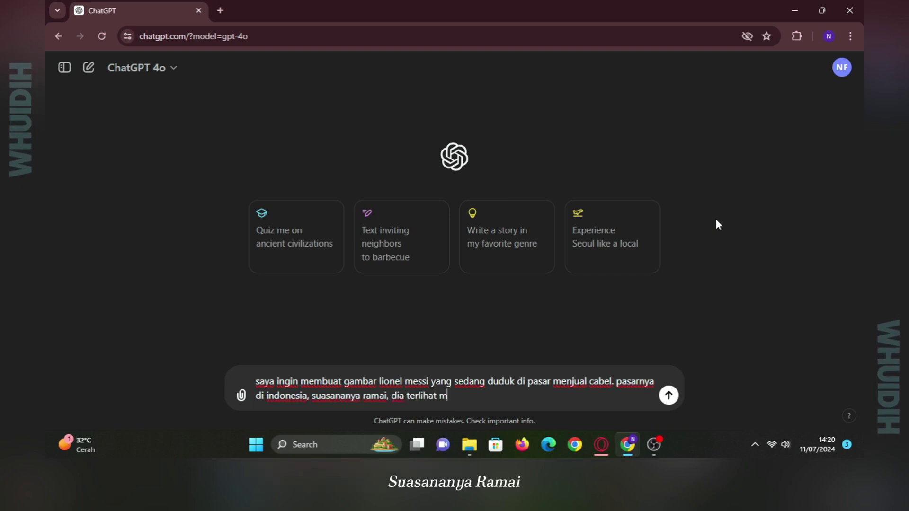
type("urung, dan dia sedang duduk melihat ke bawah")
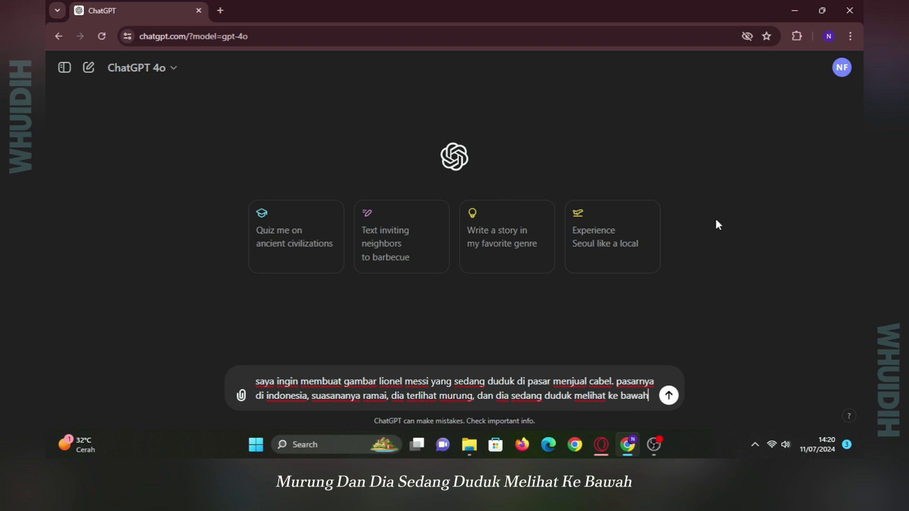
type(". bajunya lusuh. ")
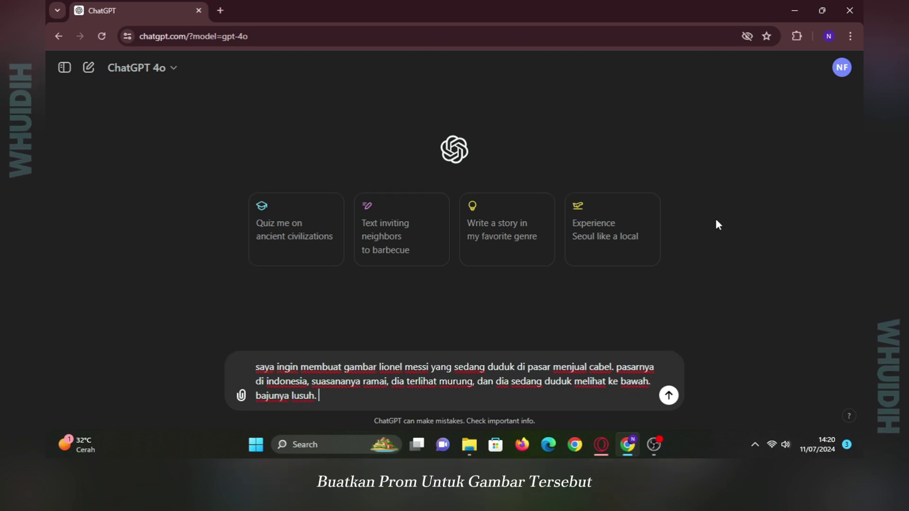
Step: Add "buatkan prompt untuk gambar tersebut, gunakan bahasa inggris, dan buat dalam satu paragraf saja." and send the message
type("buatkan prompt untuk gambar tersebut, guank")
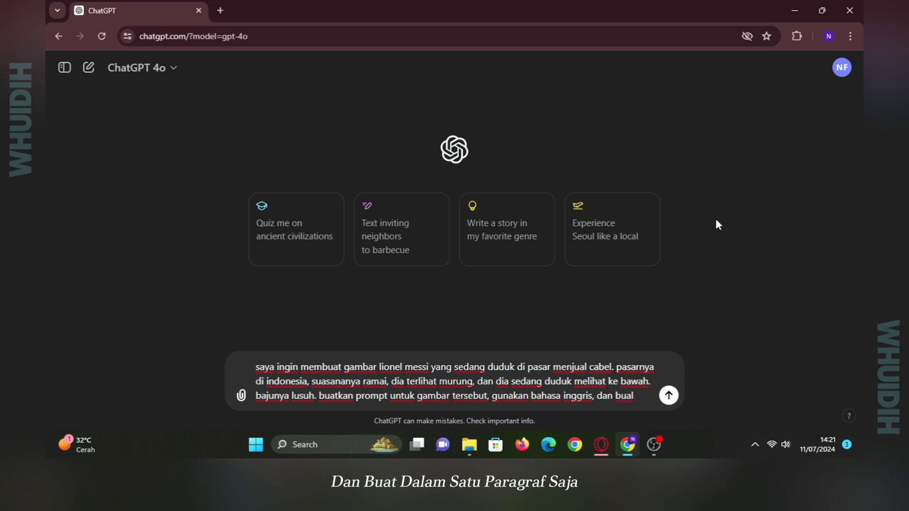
key("BackSpace")
type("t dalam satu paragraf saja.")
key("Return")
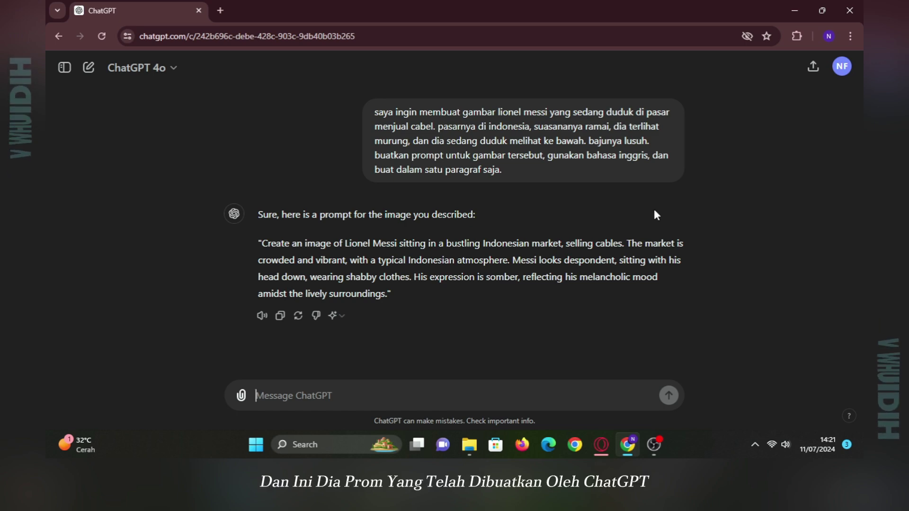
Step: Open the leonardo.ai website in a new browser tab
left_click(220, 11)
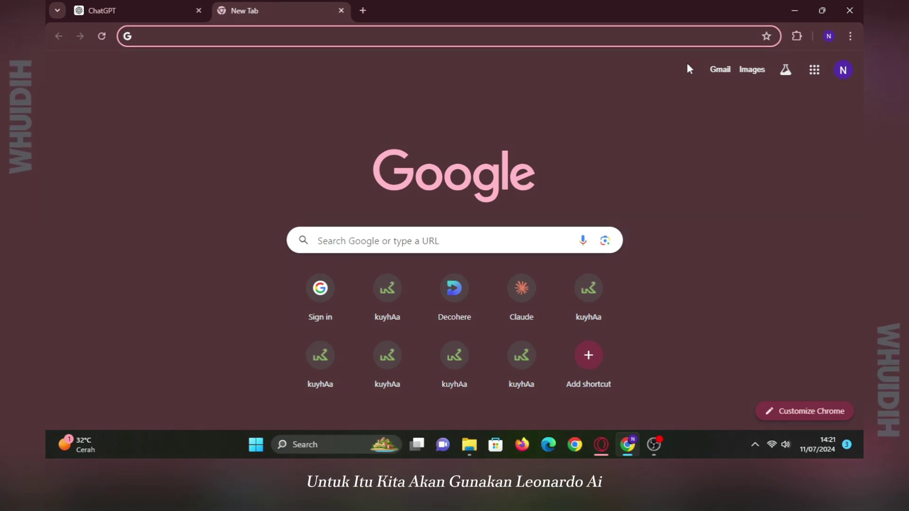
type("leon")
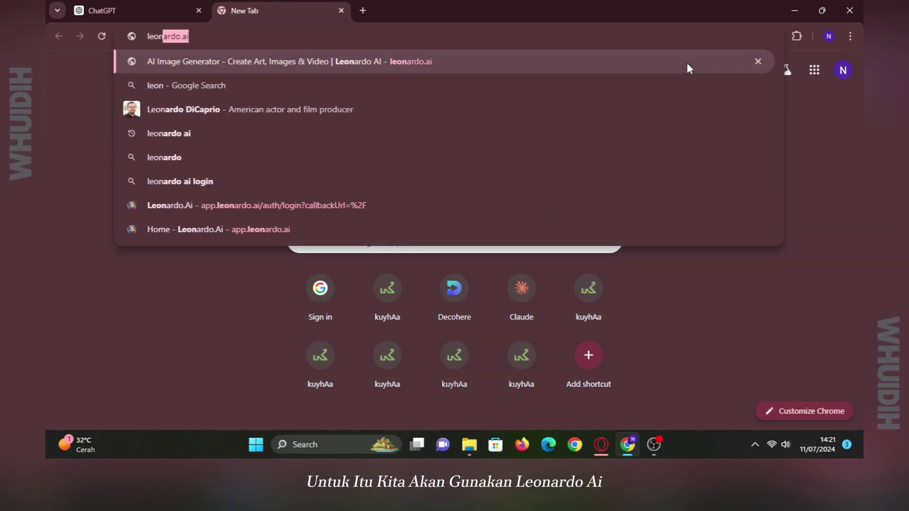
key("Return")
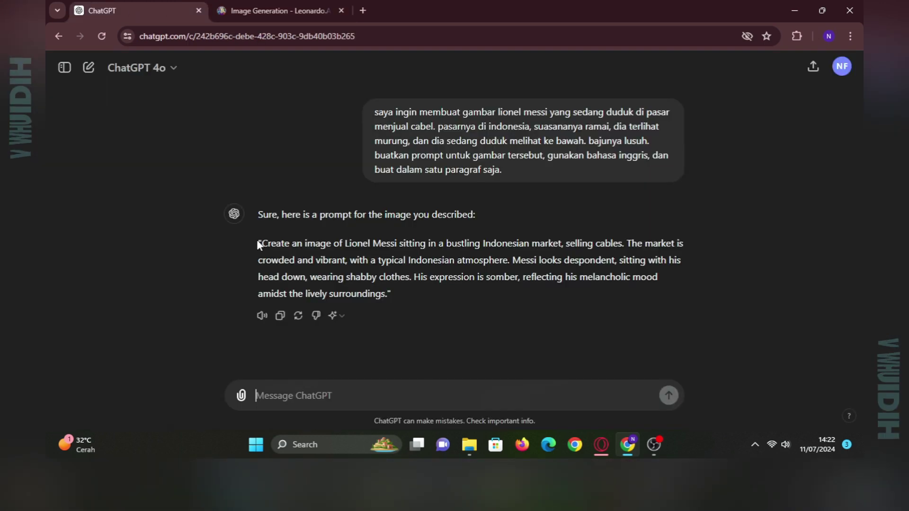
Step: Copy the image prompt paragraph from ChatGPT's reply and paste it into Leonardo.Ai's image generation prompt
left_click_drag(256, 239, 402, 295)
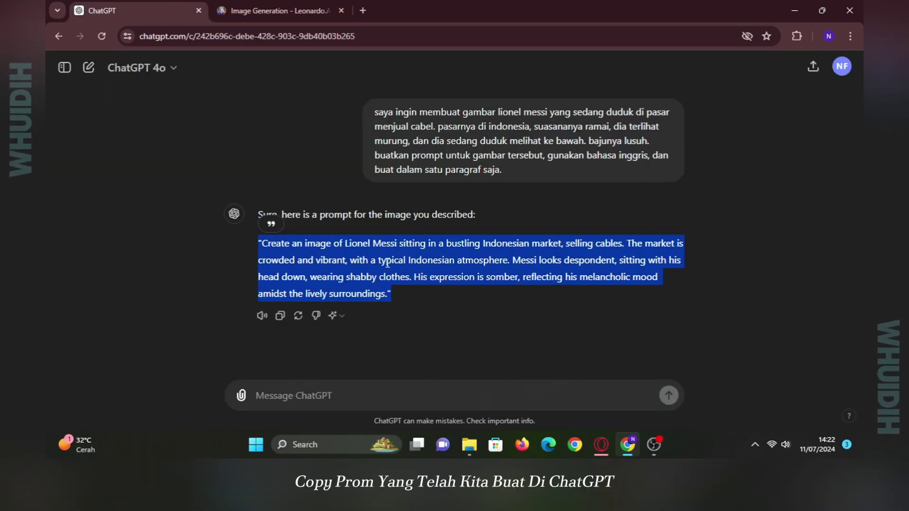
right_click(402, 251)
left_click(412, 113)
left_click(301, 18)
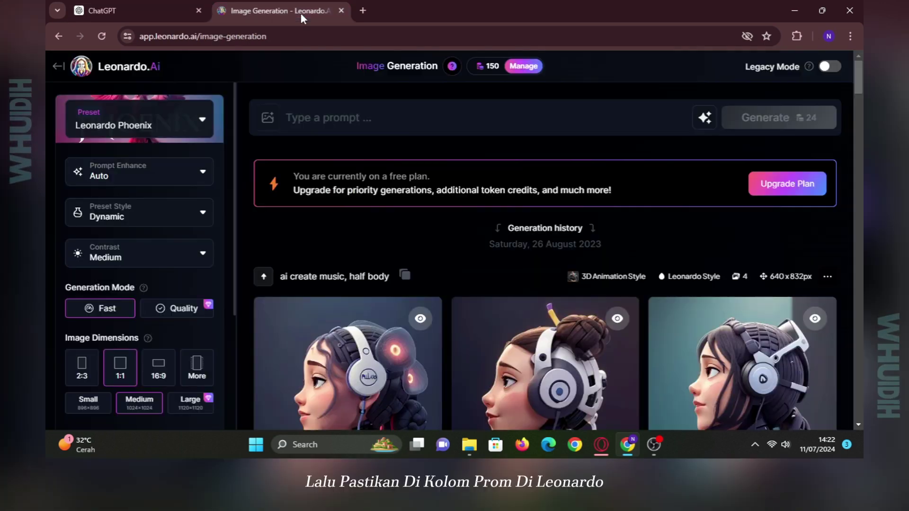
right_click(374, 118)
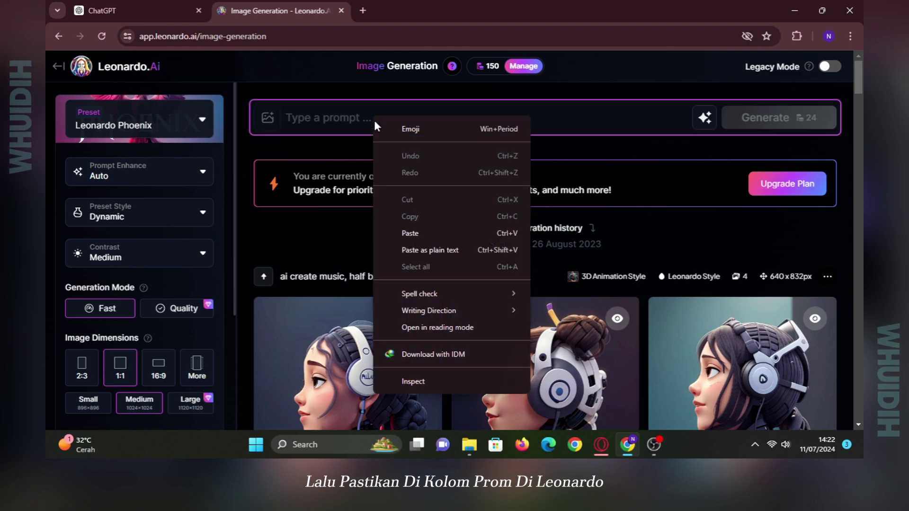
left_click(423, 233)
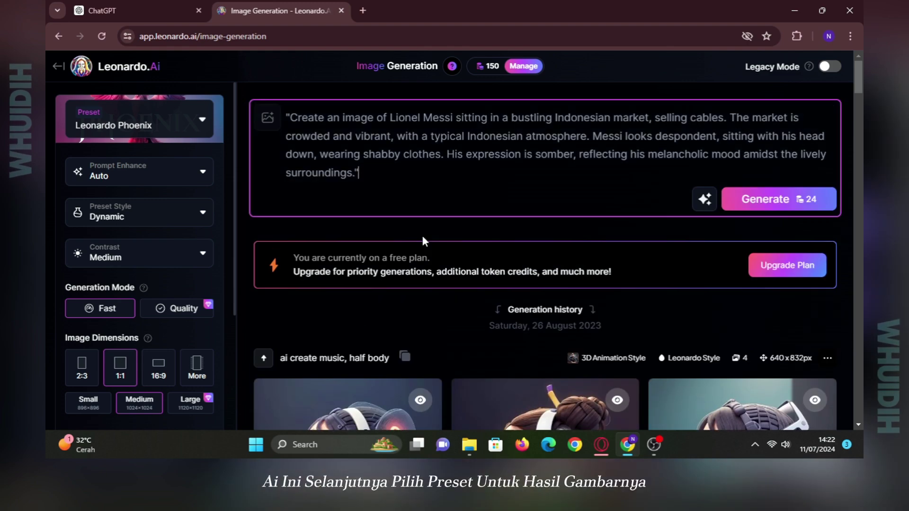
Step: Choose the Stock Photography preset for the image generation
left_click(182, 135)
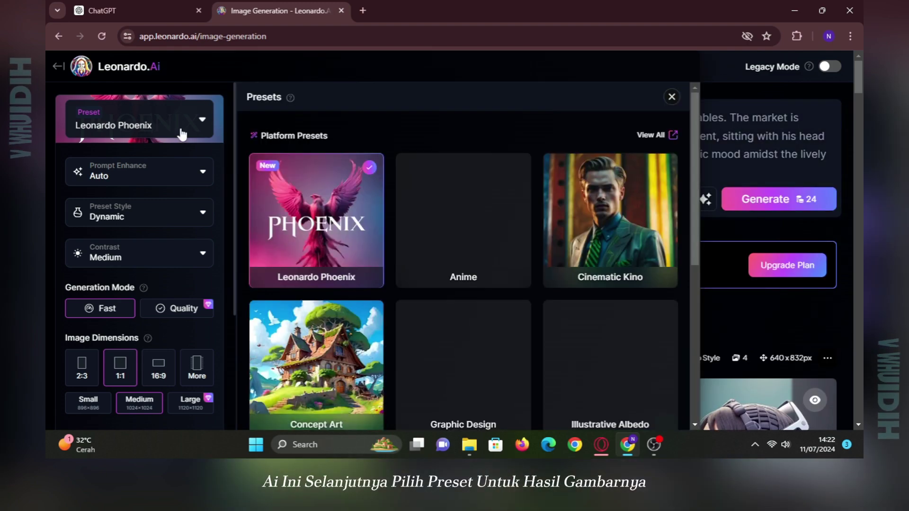
scroll(458, 255, "down", 4)
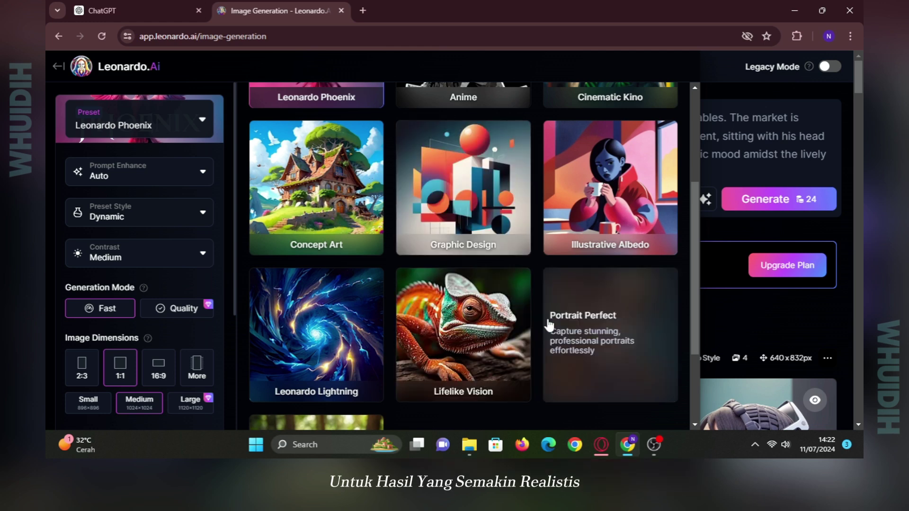
scroll(623, 404, "down", 3)
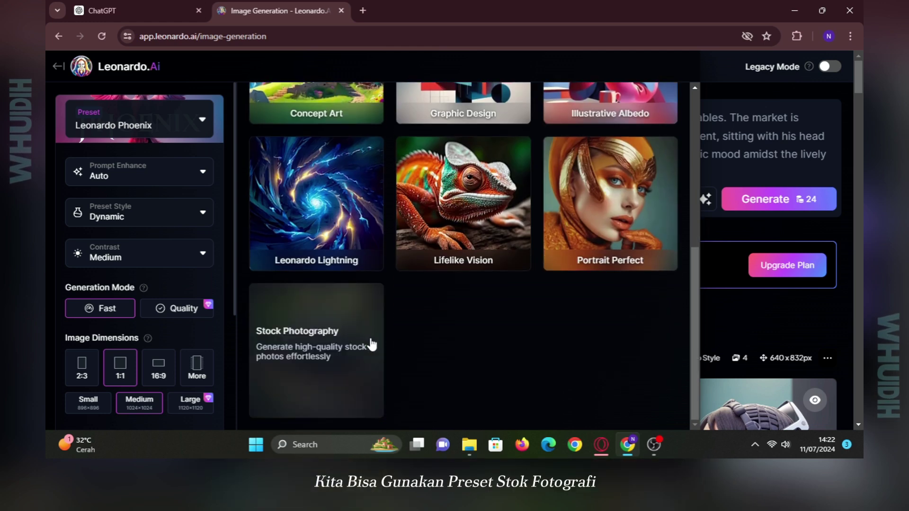
left_click(360, 341)
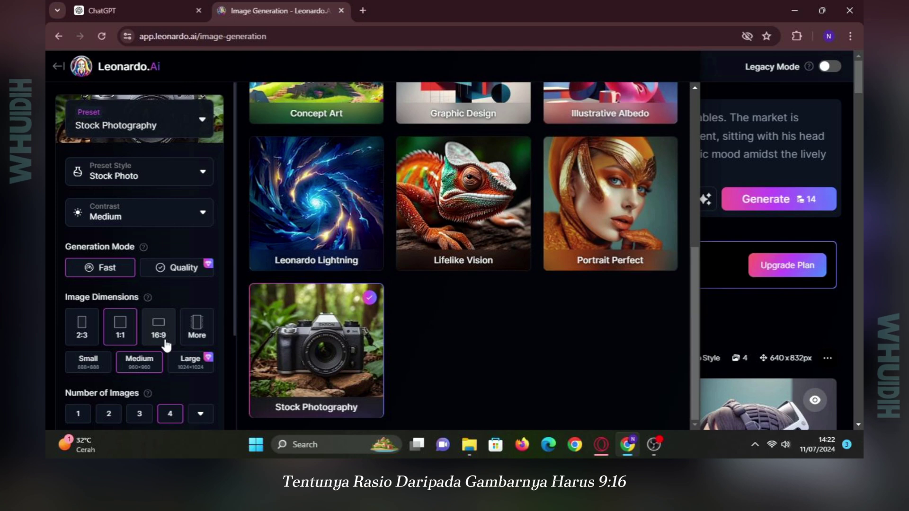
Step: Set the image dimensions to the Mobile (9:16) aspect ratio
left_click(197, 337)
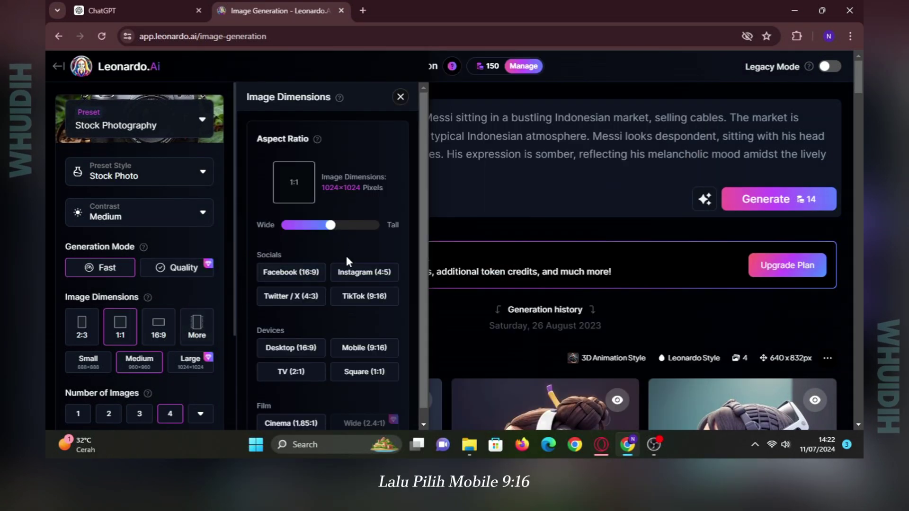
left_click(358, 350)
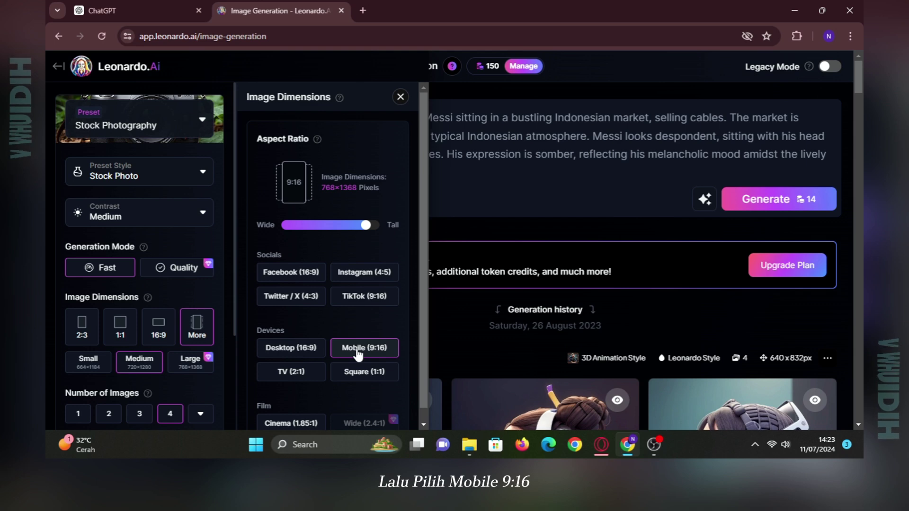
left_click(401, 98)
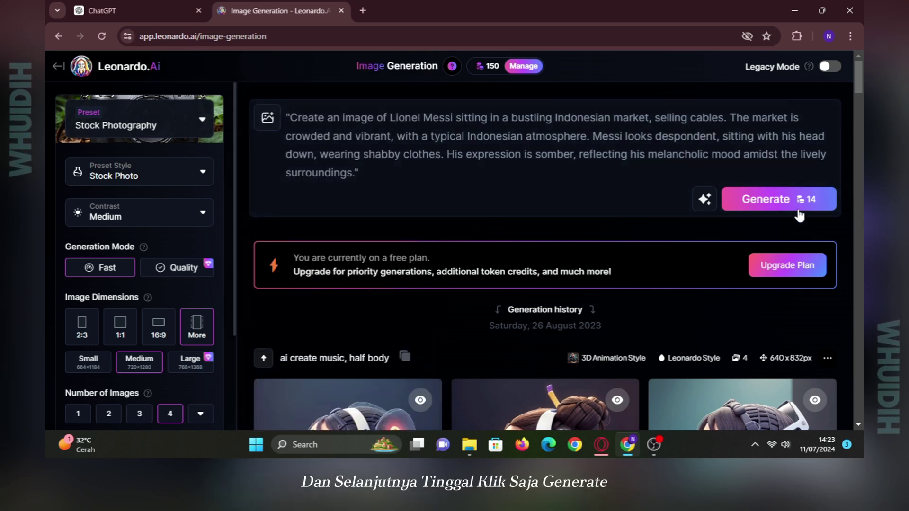
Step: Generate the images from the pasted Lionel Messi market prompt and bring the results into view
left_click(762, 200)
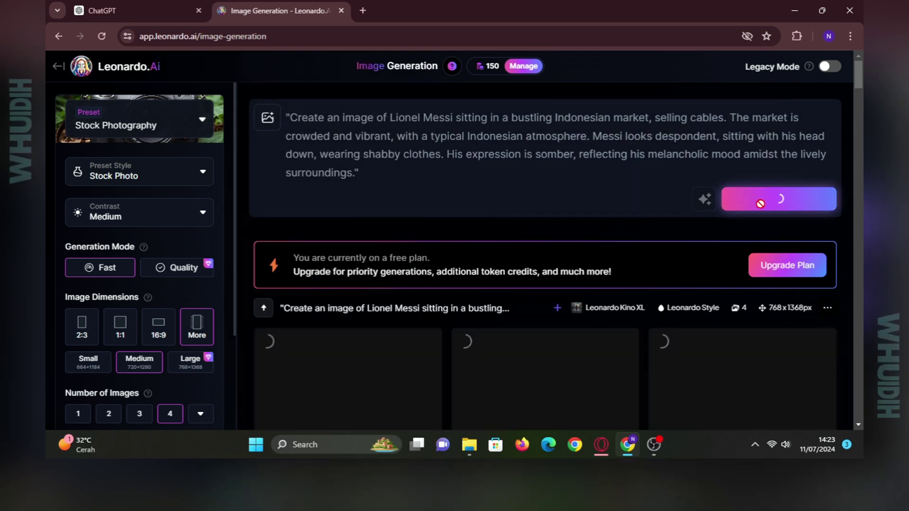
scroll(740, 222, "down", 3)
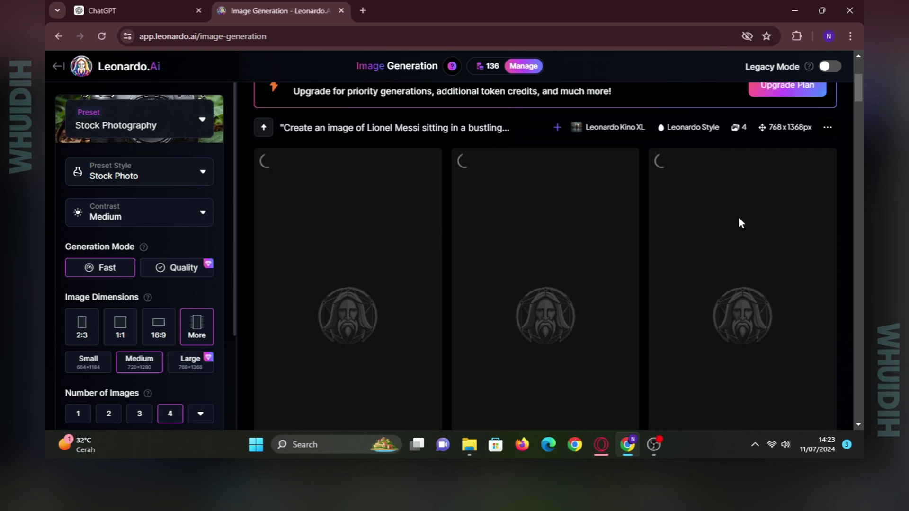
scroll(741, 223, "down", 2)
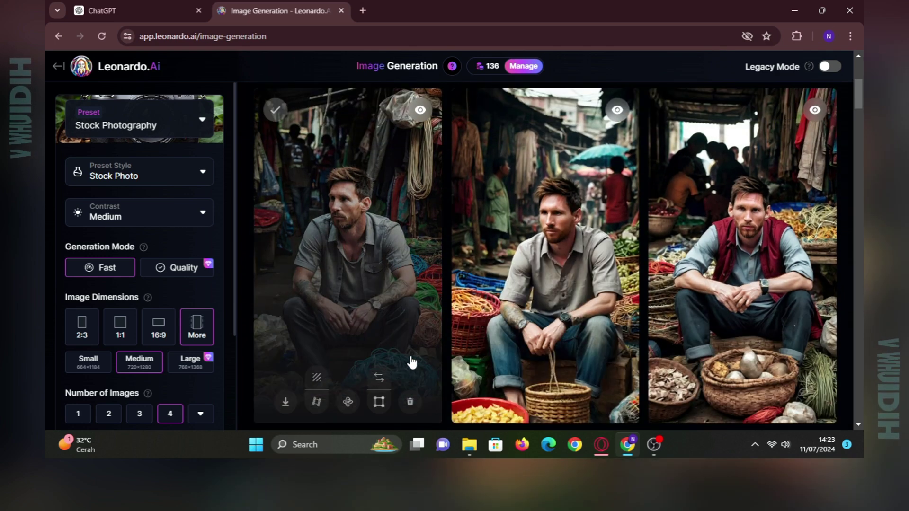
Step: Preview the first generated image enlarged, close the preview and download that image
left_click(394, 220)
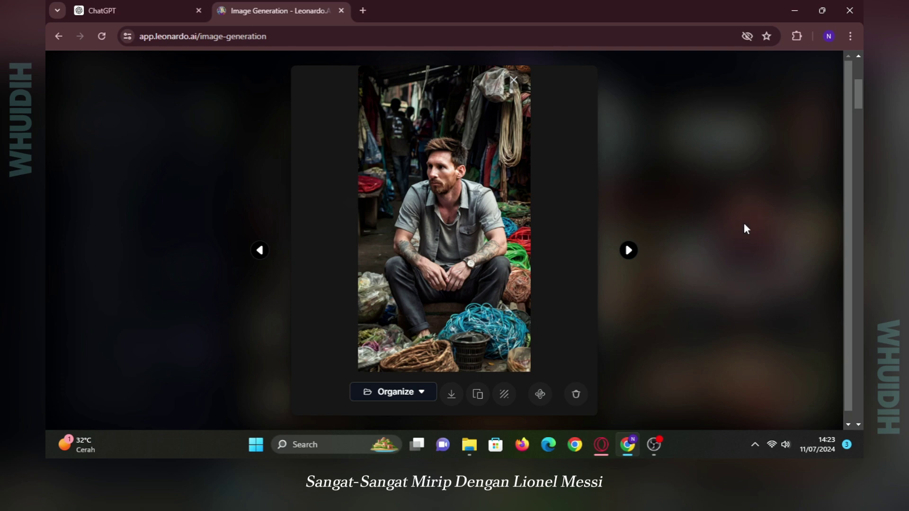
left_click(745, 225)
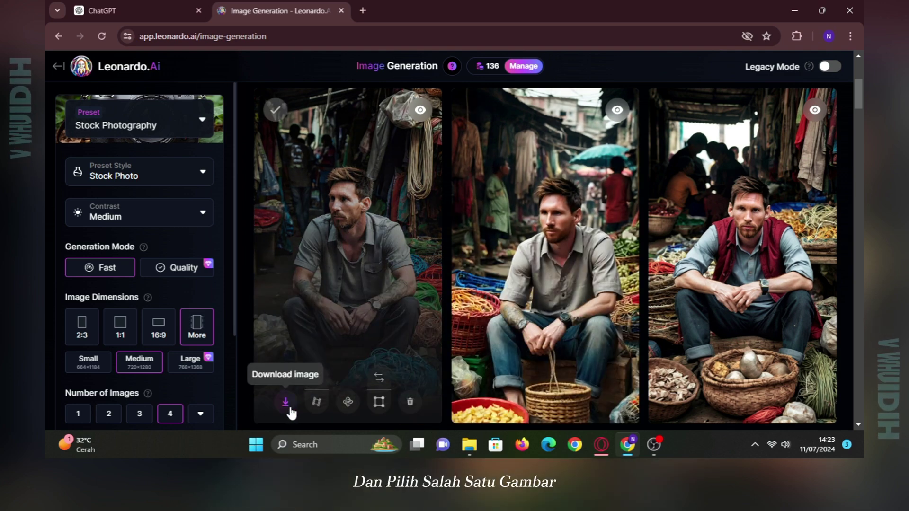
left_click(286, 403)
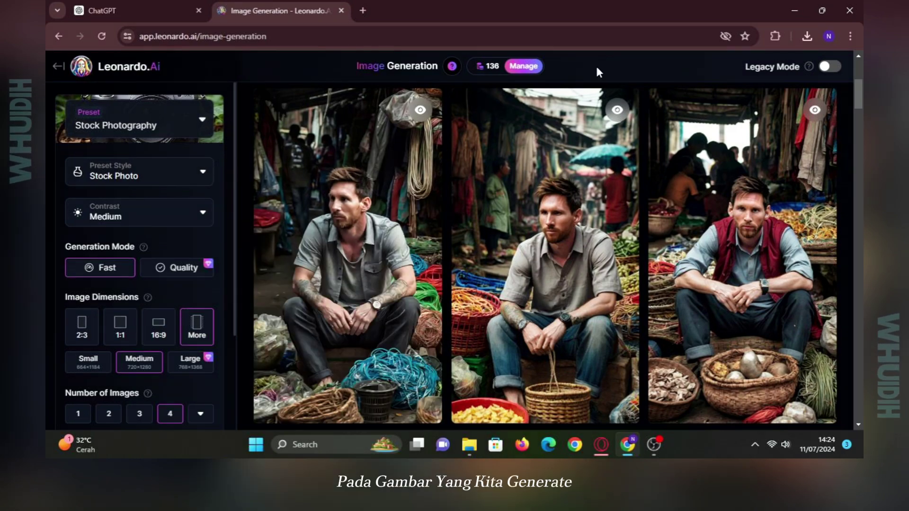
Step: Generate an Image2Motion video from the first Messi image with motion strength 5 and public visibility, and dismiss the generation notice
left_click(318, 403)
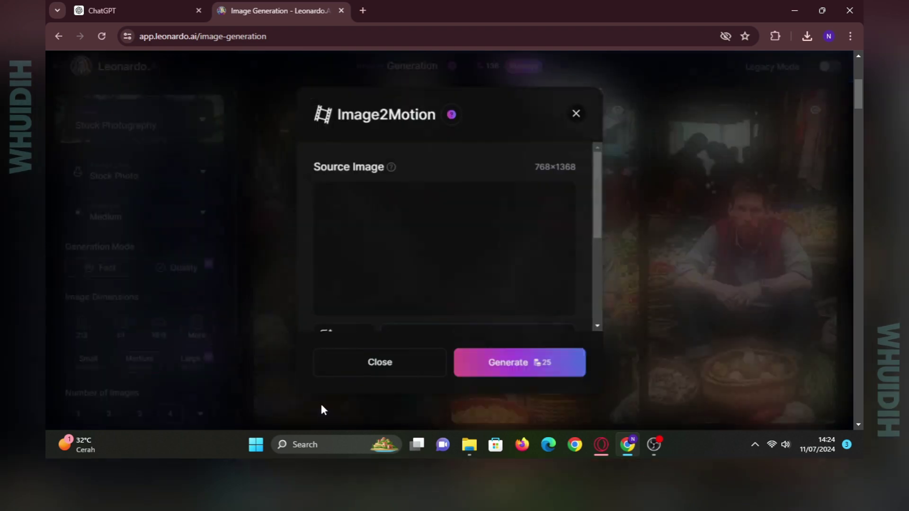
scroll(538, 250, "down", 3)
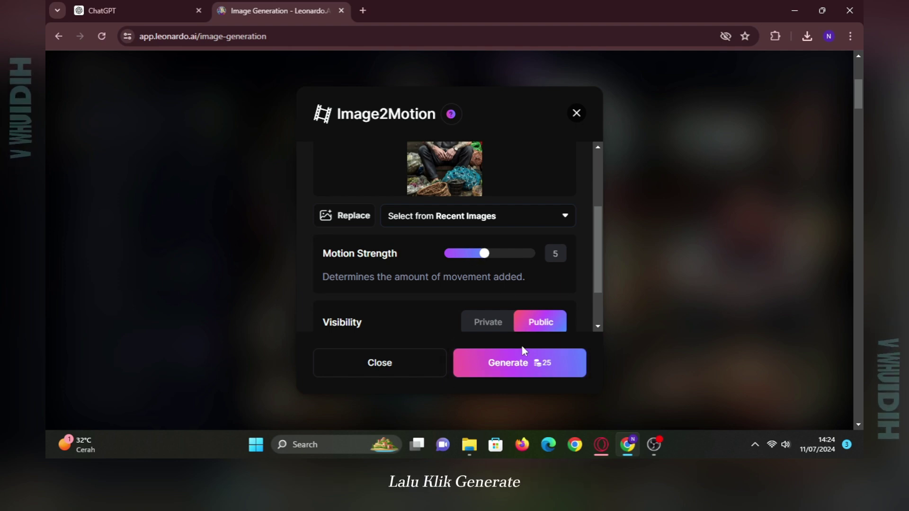
left_click(523, 363)
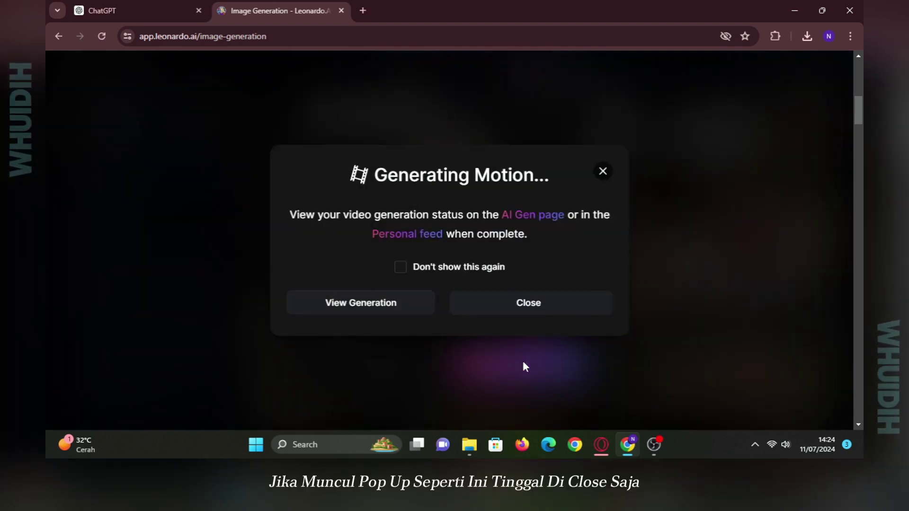
left_click(478, 302)
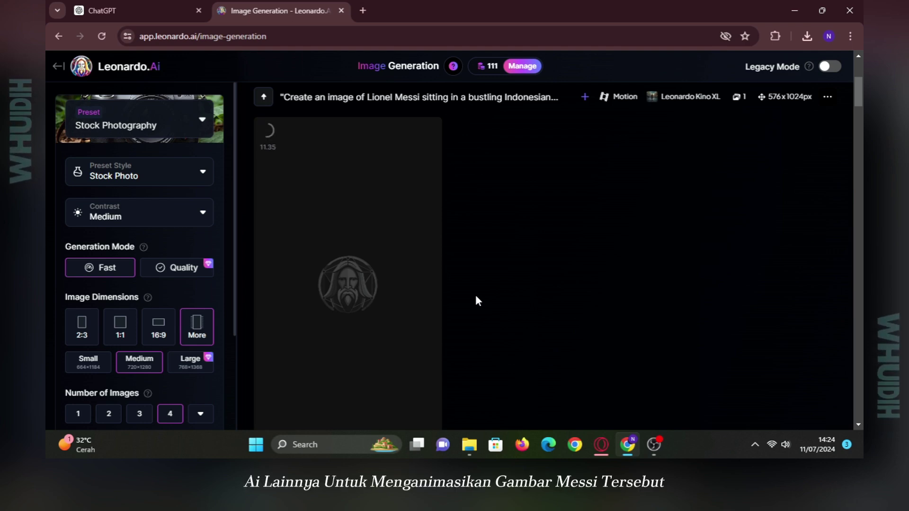
Step: Find Luma AI in a new browser tab, enter Dream Machine's creations page and dismiss the video download overlay
left_click(362, 11)
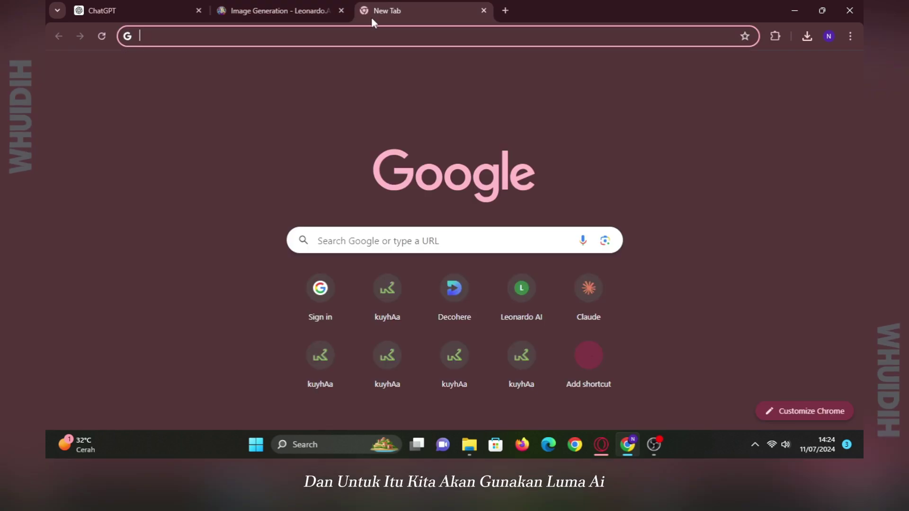
type("luma ai")
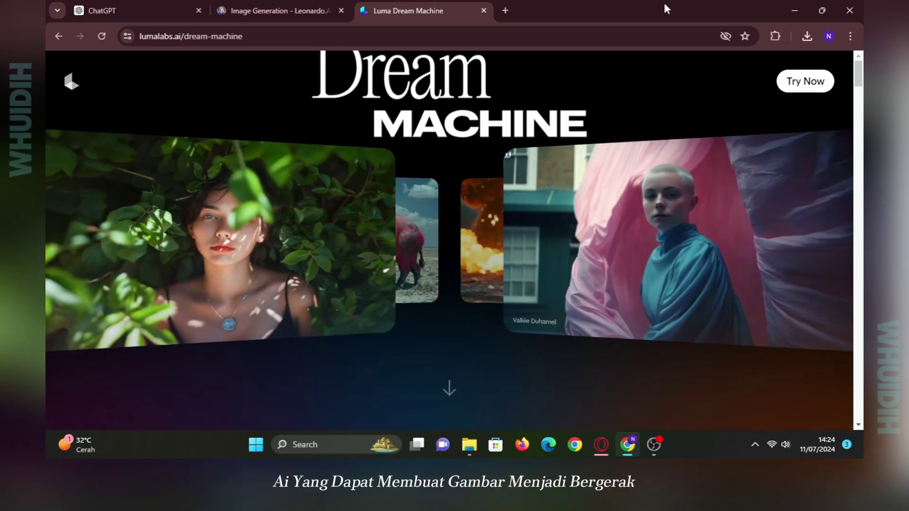
left_click(801, 85)
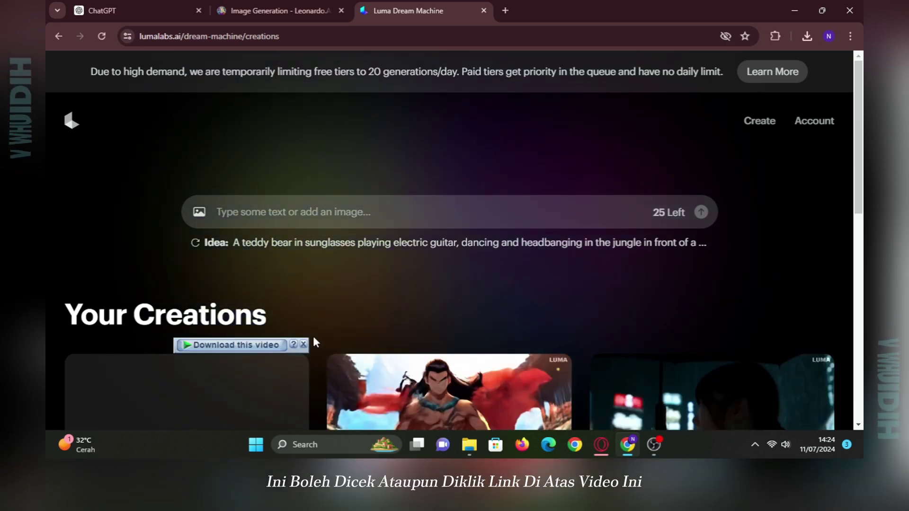
left_click(304, 345)
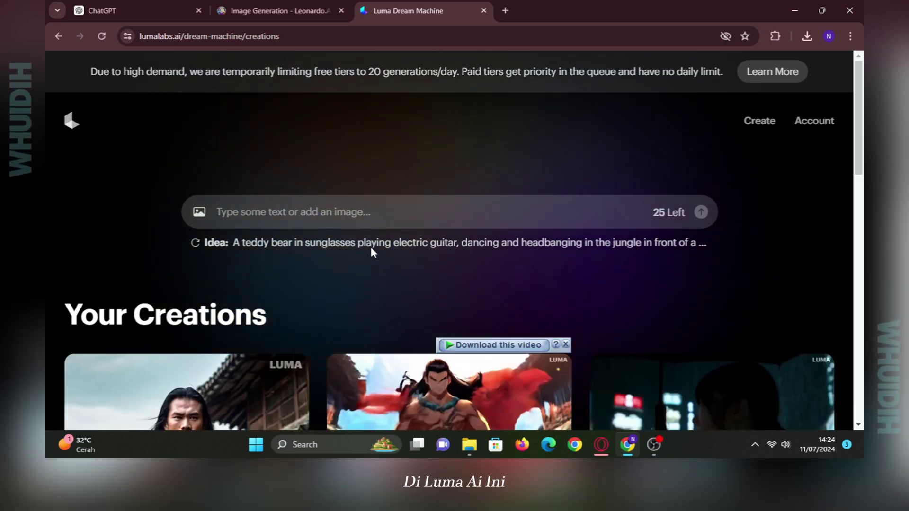
Step: Upload the downloaded Messi market image to Dream Machine and animate it with the prompt "subtle motion"
left_click(200, 211)
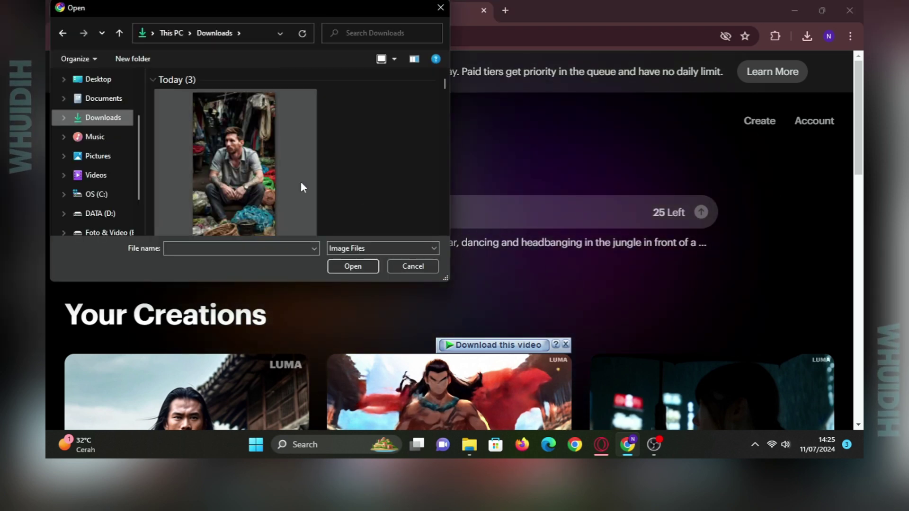
left_click(267, 168)
double_click(266, 168)
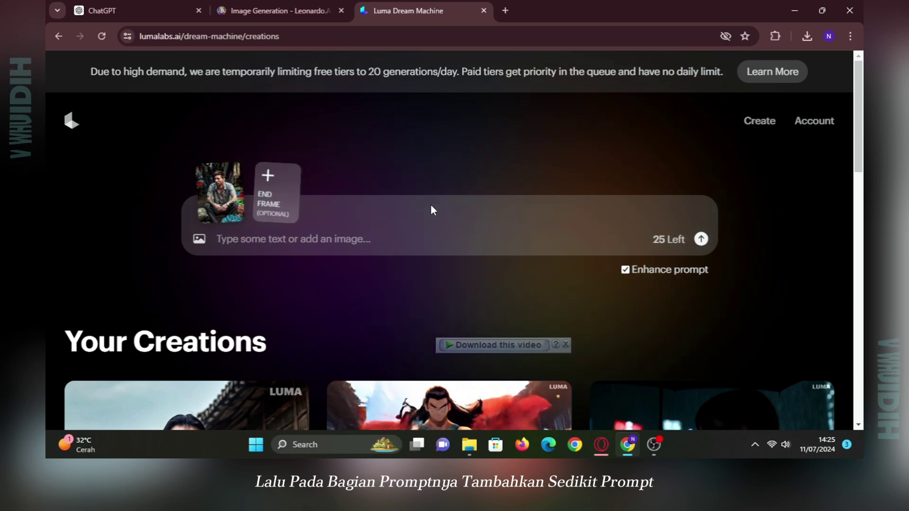
type("subtle motion")
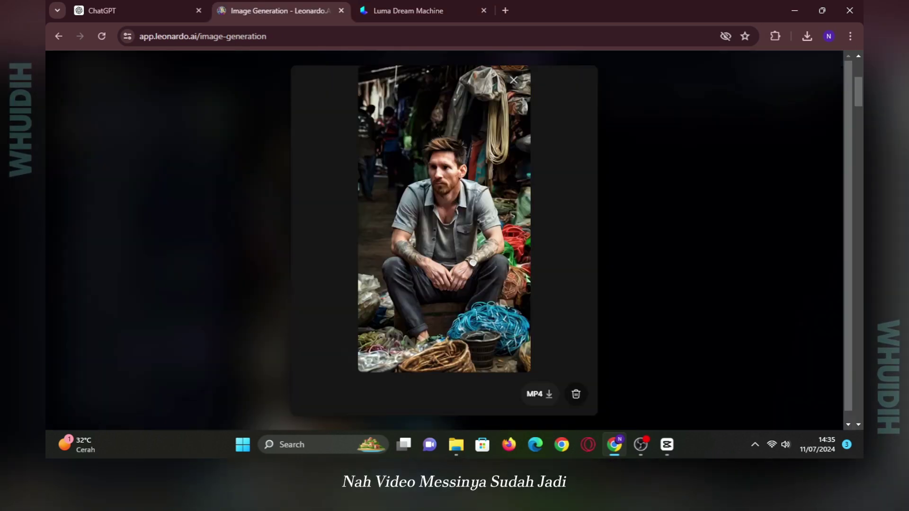
Step: Play the finished Leonardo.Ai Messi video full screen, download it as MP4 and close its preview
left_click(502, 346)
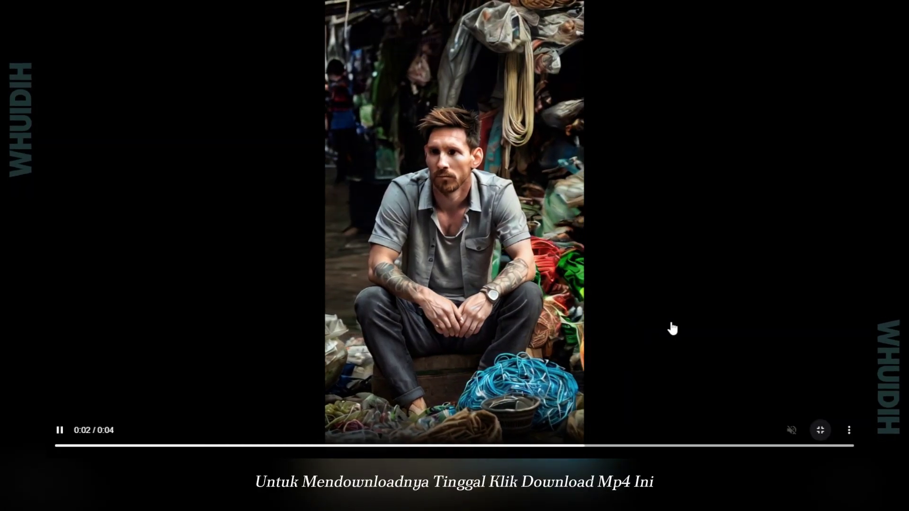
key("Escape")
left_click(548, 391)
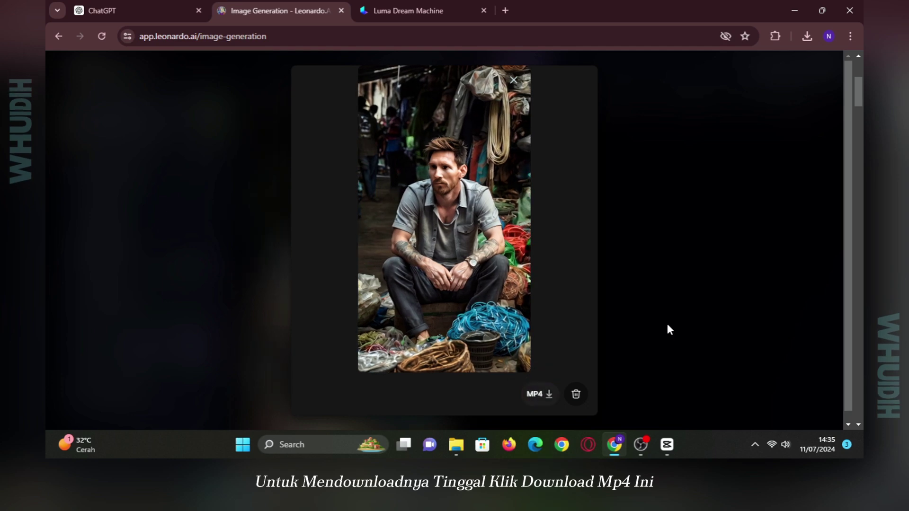
left_click(666, 319)
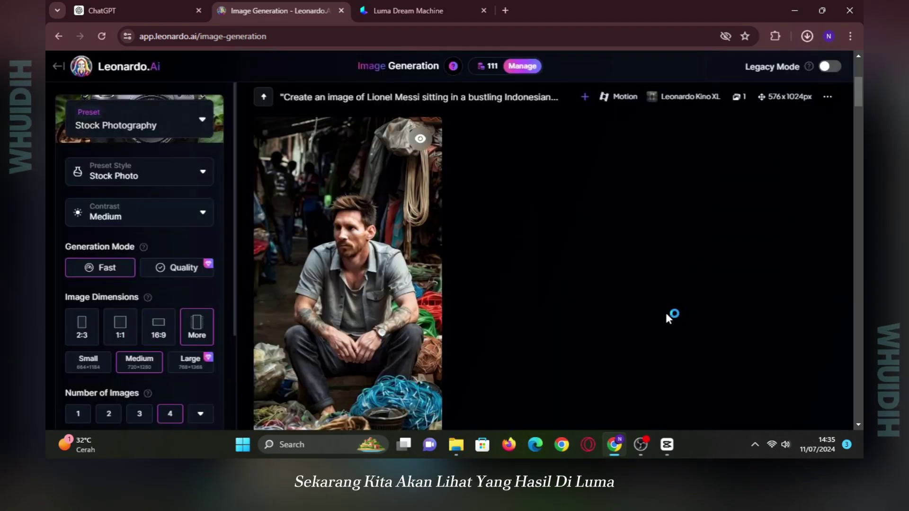
Step: Switch to Luma Dream Machine and download the "subtle motion" Messi video from the creations
left_click(424, 12)
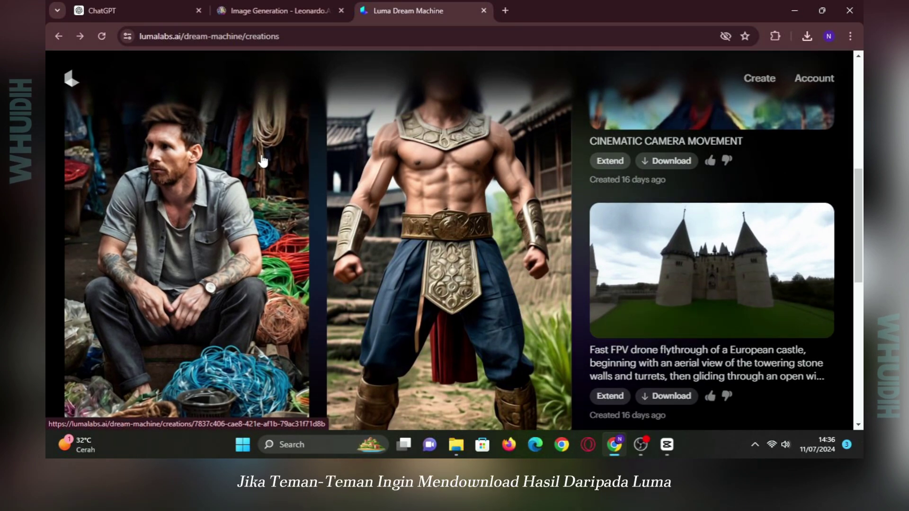
scroll(263, 161, "down", 3)
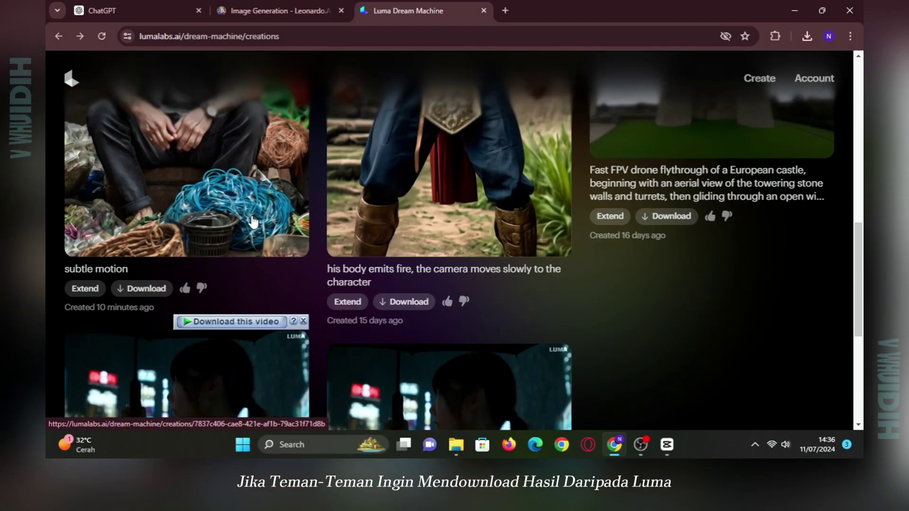
left_click(116, 289)
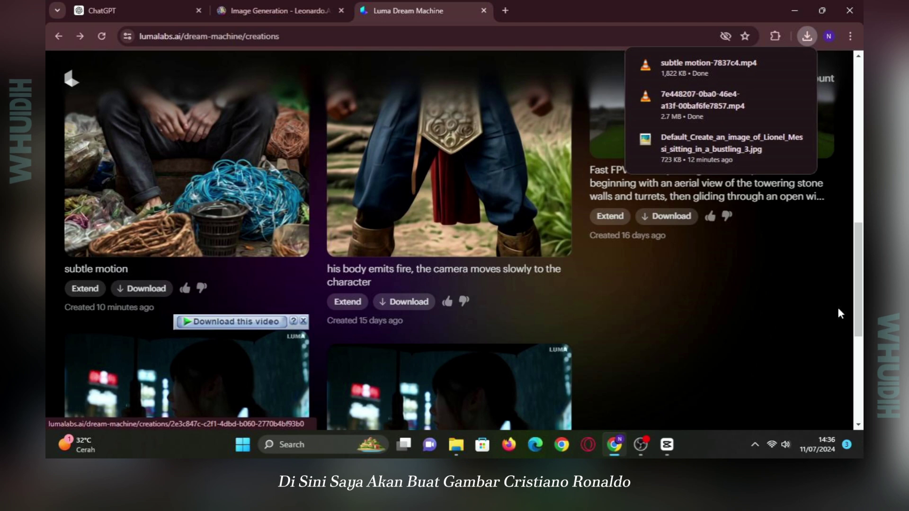
Step: Ask ChatGPT for a similar one-paragraph English prompt of Cristiano Ronaldo standing selling fish, listless, looking down, in a shabby T-shirt, shorts and boots
left_click(141, 11)
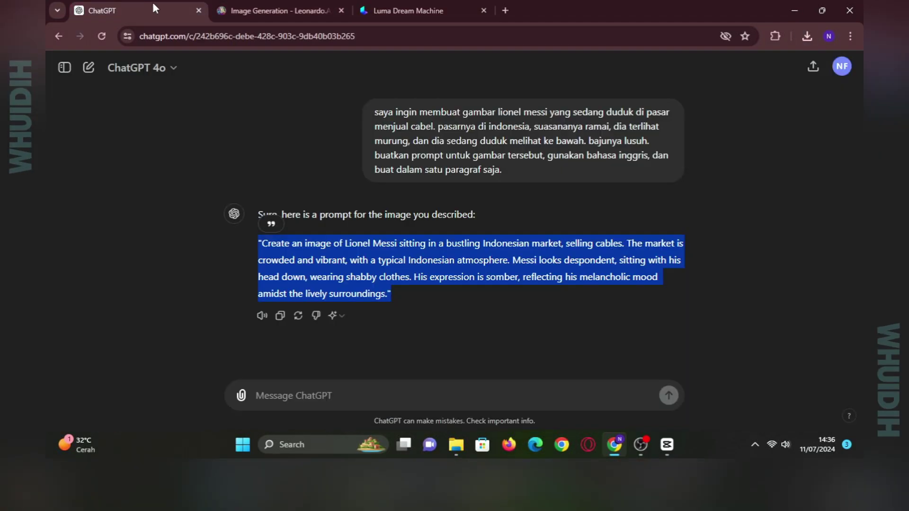
left_click(534, 403)
type("oke keren. sekarang buatkan saya dengan perminta")
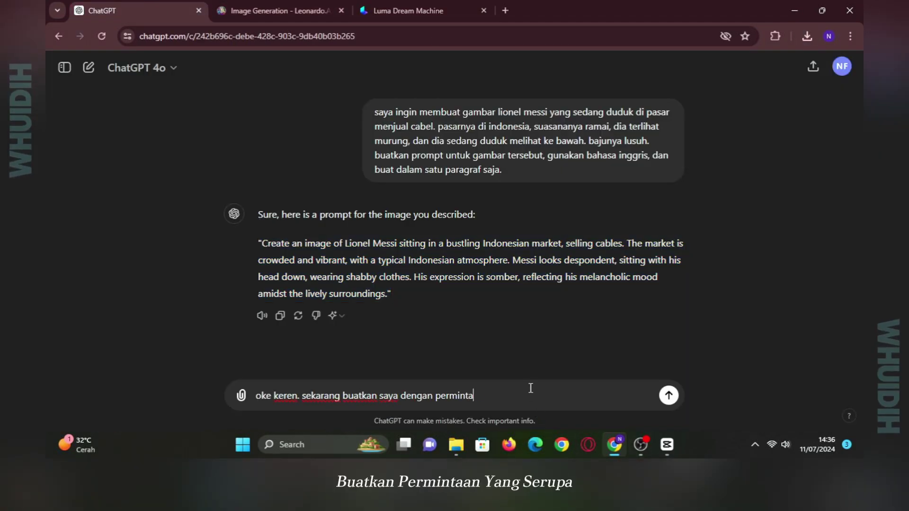
type("an yang serupa, untuk gambar cri")
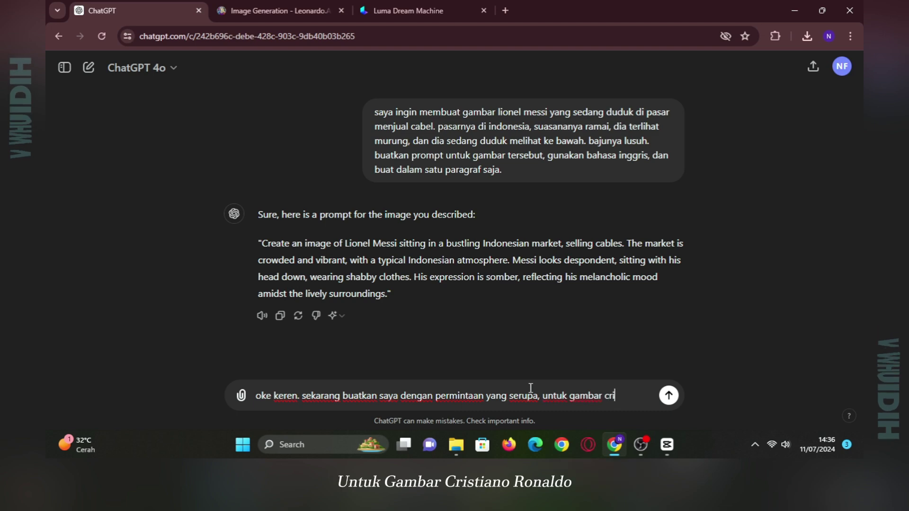
type("stiano ronaldo. untuk bajunya b")
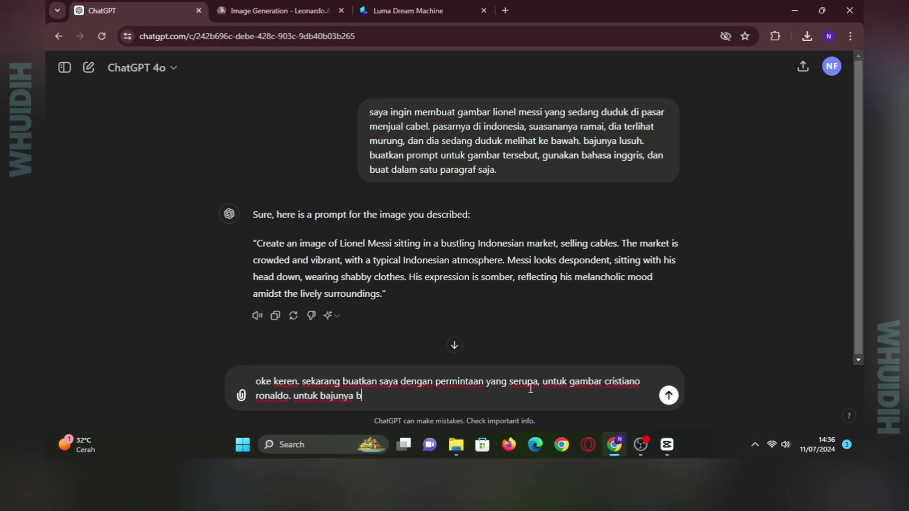
type("naldo tersebut me")
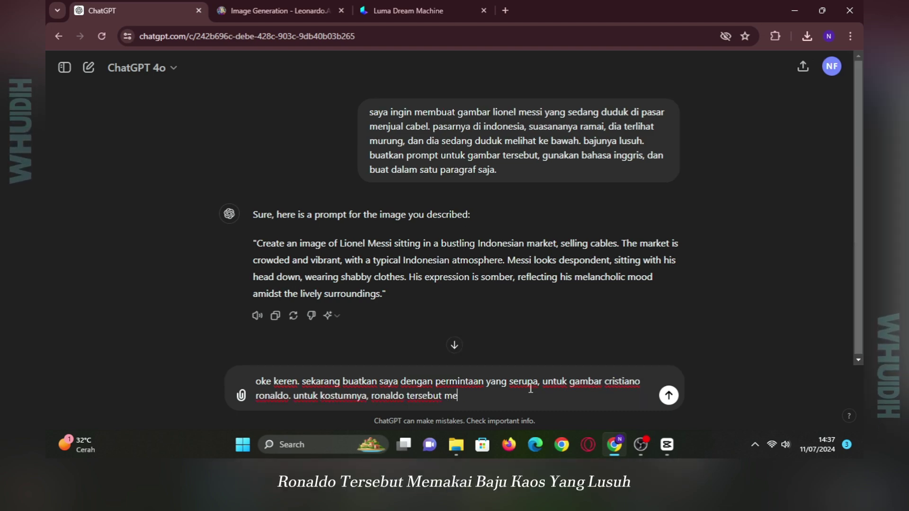
type("lana pendek, memakai sepatu bot, dia sedang berdiri berjualan ikan. dia")
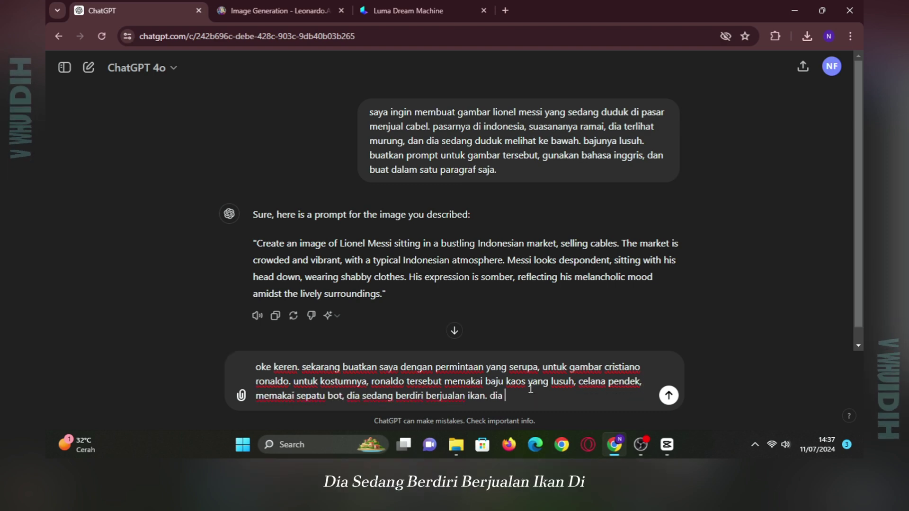
type("juga sangat lesu termenung da")
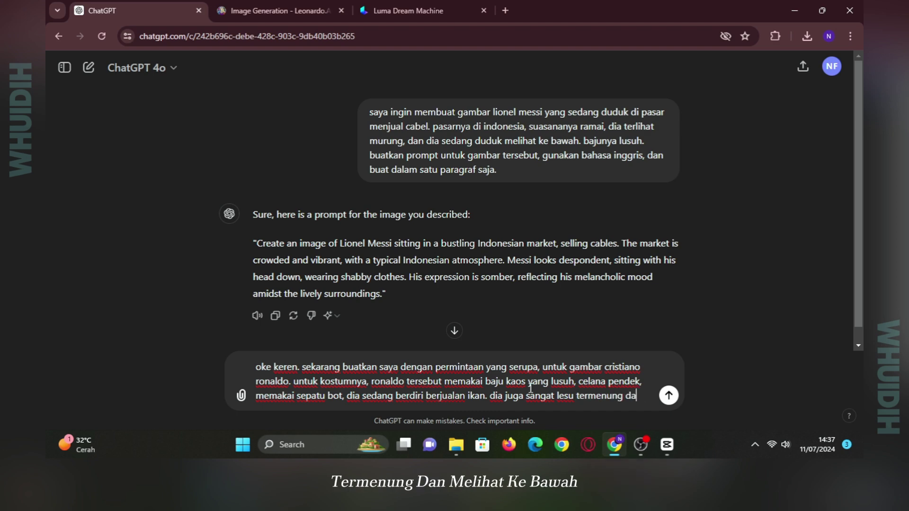
type("n melihat ke bawah")
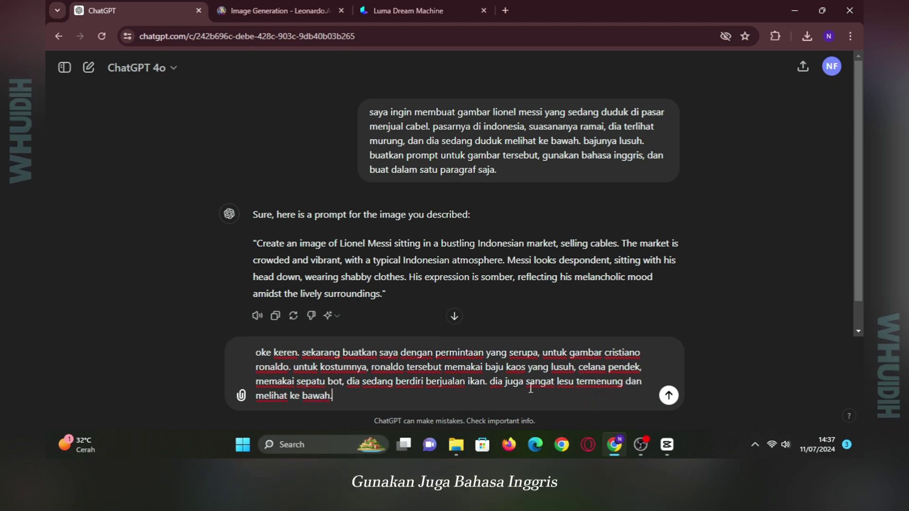
type(". gunakan juga bahasa inggris serta buat dalam satu paragraf.")
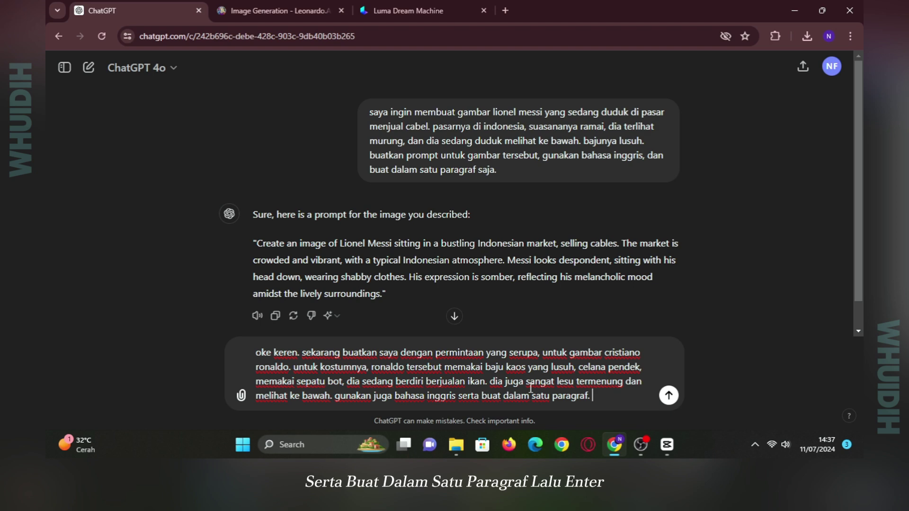
key("Return")
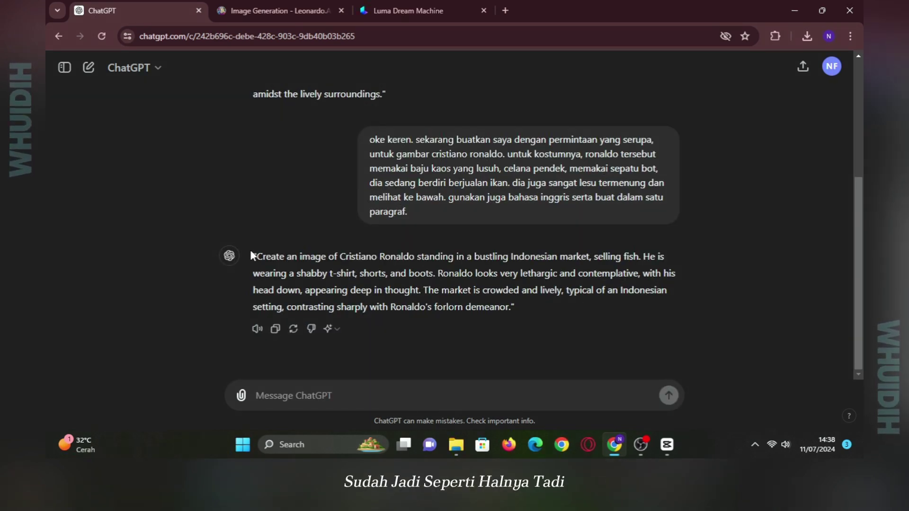
Step: Copy ChatGPT's Cristiano Ronaldo prompt and replace the existing prompt in Leonardo.Ai's image generation with it
left_click_drag(252, 255, 522, 315)
right_click(497, 272)
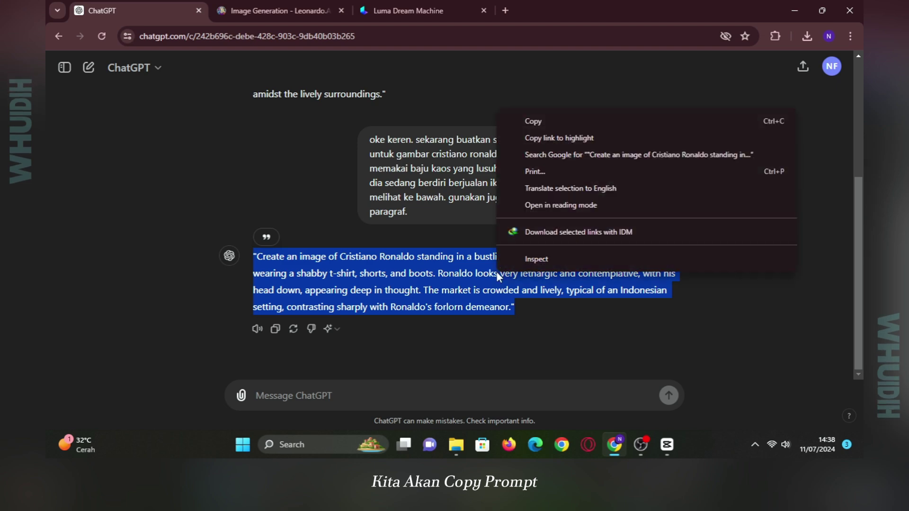
left_click(536, 124)
left_click(253, 5)
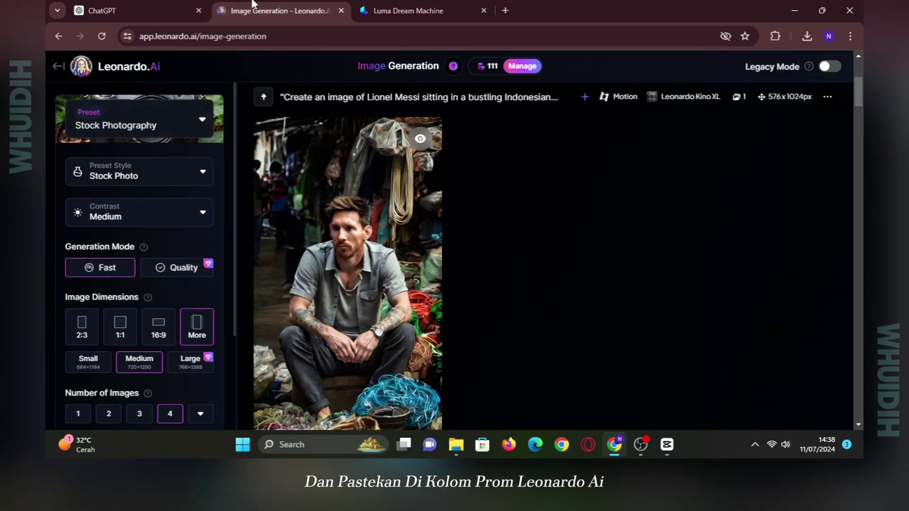
left_click(467, 157)
key("ctrl+a")
key("ctrl+v")
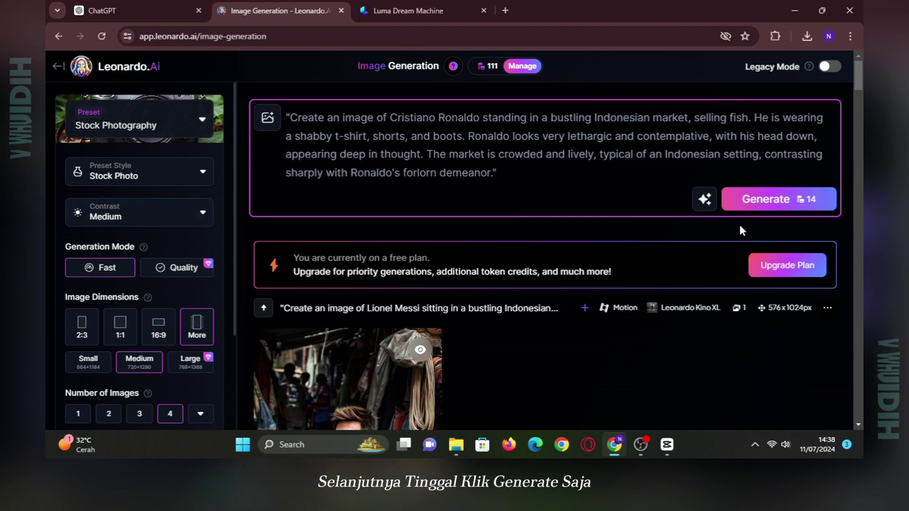
Step: Generate four images from the Cristiano Ronaldo fish market prompt and look through the results
left_click(778, 198)
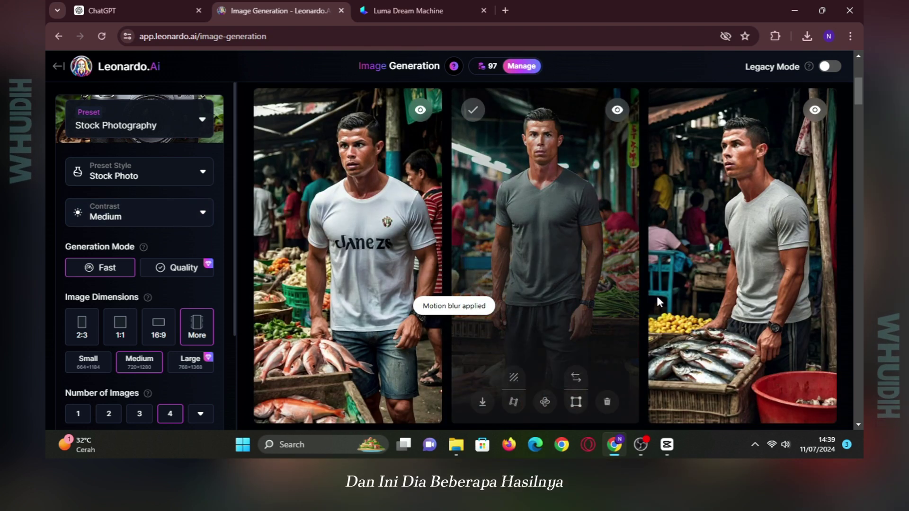
scroll(454, 284, "down", 6)
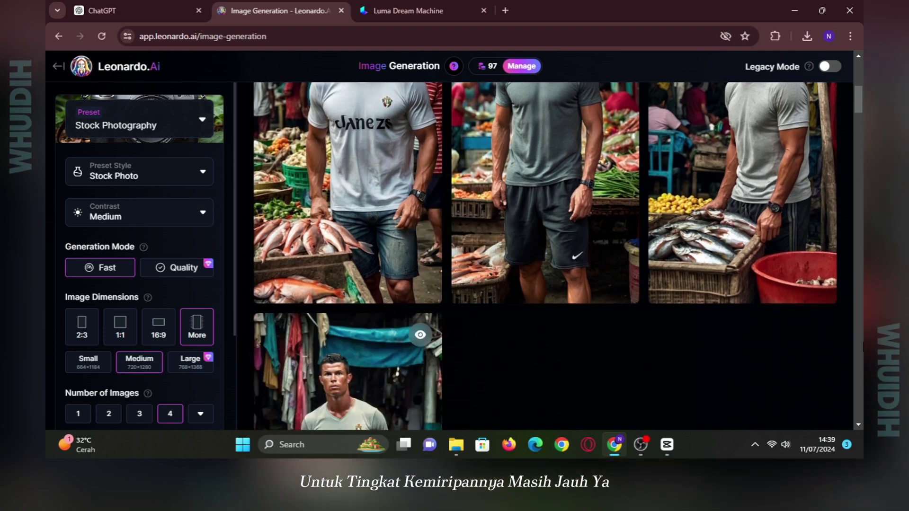
scroll(545, 256, "up", 6)
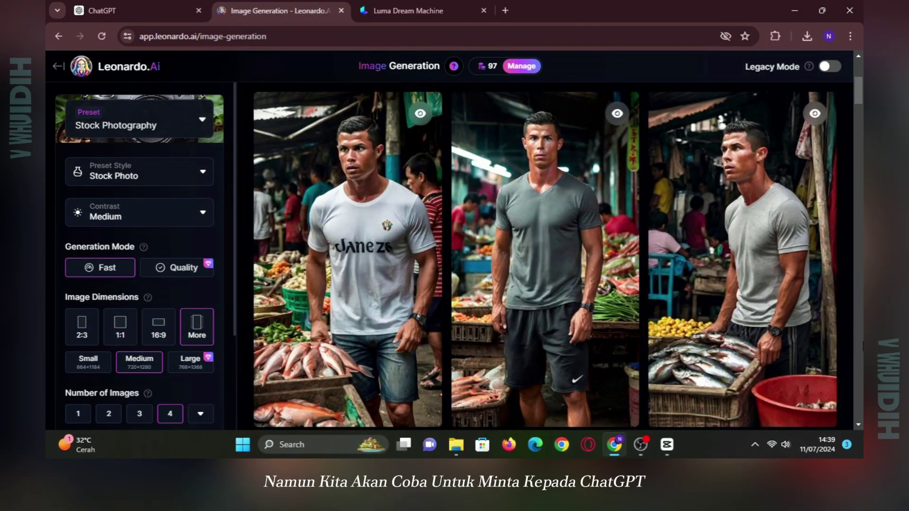
Step: Switch to ChatGPT and ask it in Indonesian to revise the image prompt so the result resembles Cristiano Ronaldo more closely
left_click(130, 15)
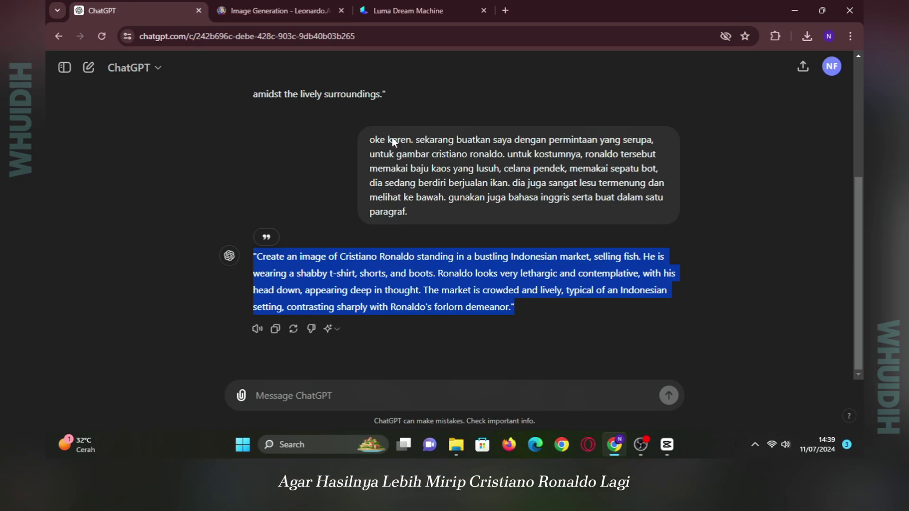
left_click(509, 398)
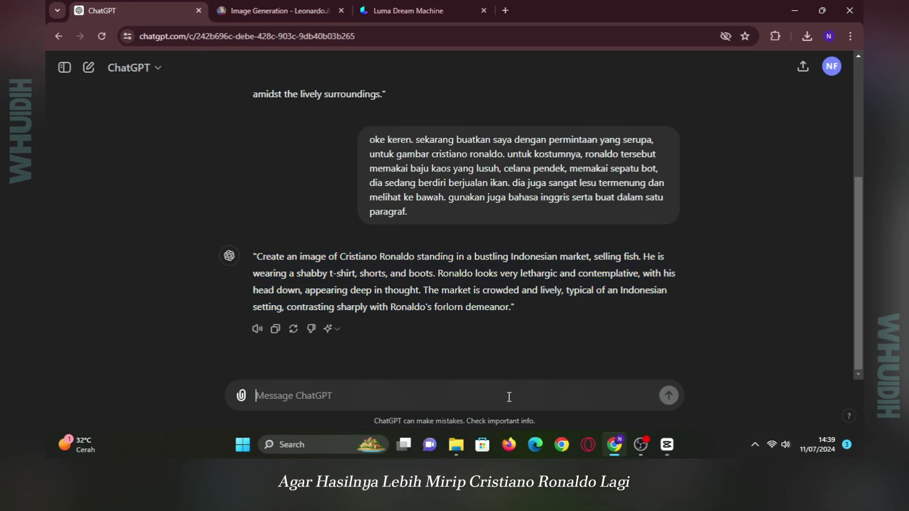
type("masih belum mirip cristiano ronal")
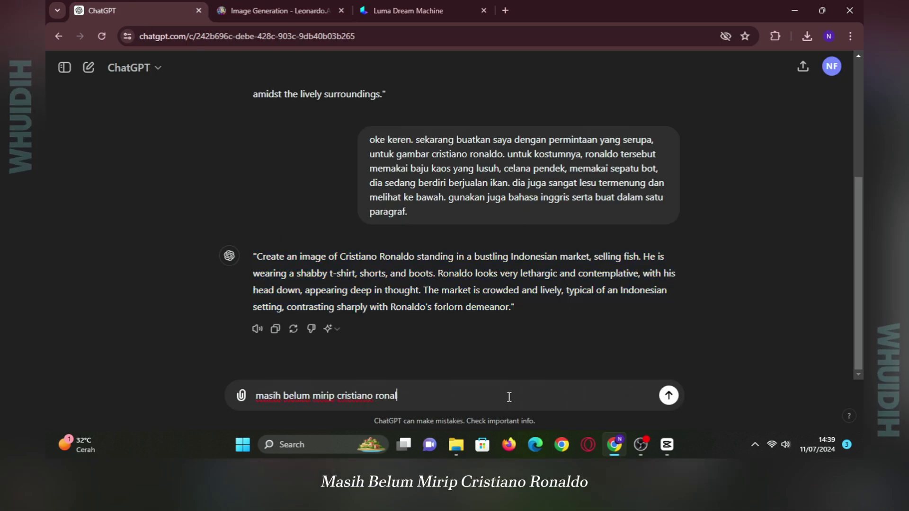
type("do. tolong dibuat lebih mirip lagi")
key("Return")
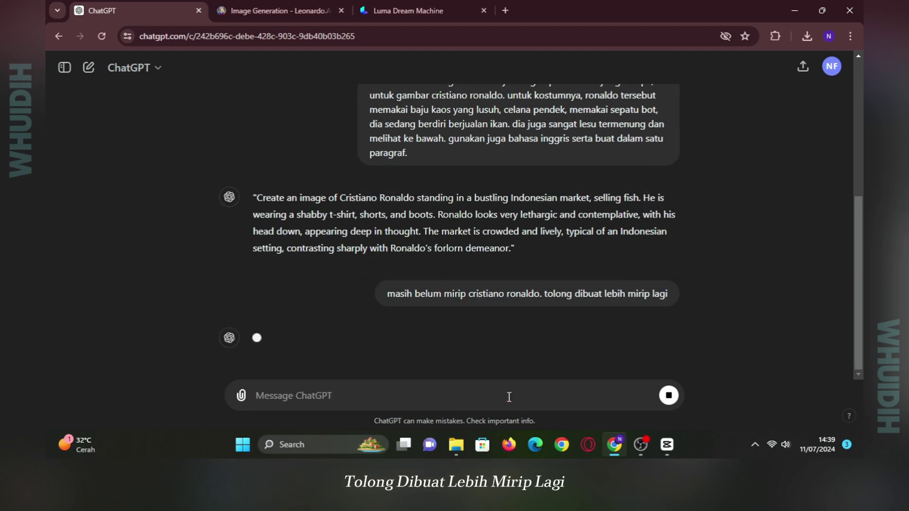
Step: Copy ChatGPT's revised Cristiano Ronaldo prompt and replace the existing prompt in Leonardo.Ai's image generation with it
left_click_drag(409, 288, 254, 211)
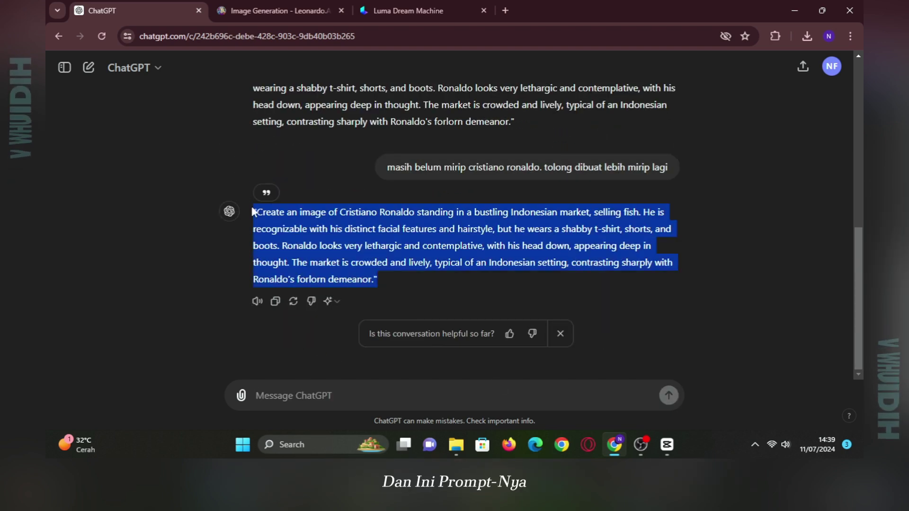
left_click(286, 6)
scroll(505, 158, "up", 5)
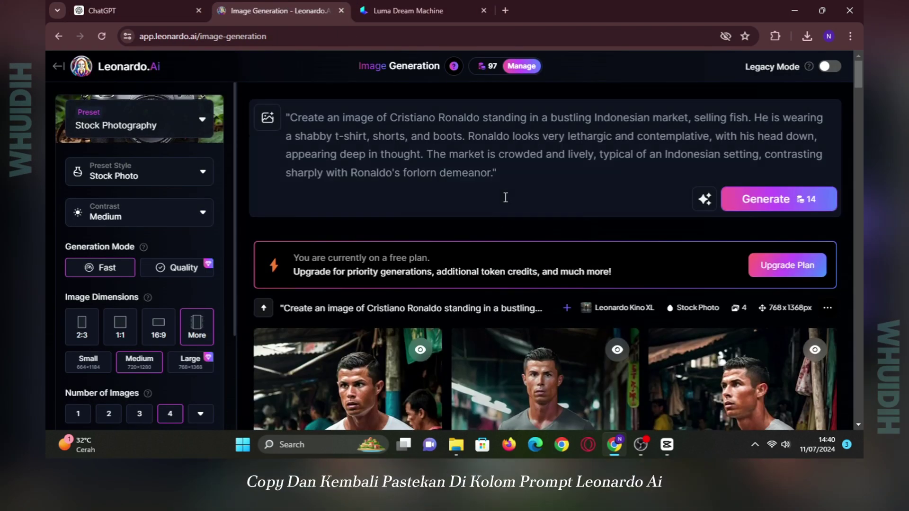
left_click(505, 158)
key("ctrl+a")
key("ctrl+v")
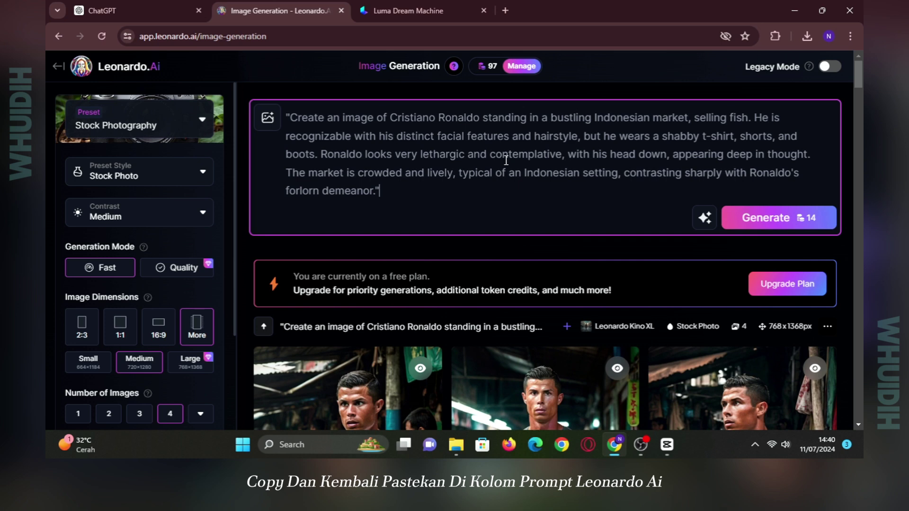
Step: Generate four images from the revised Cristiano Ronaldo prompt and look through the results
left_click(752, 219)
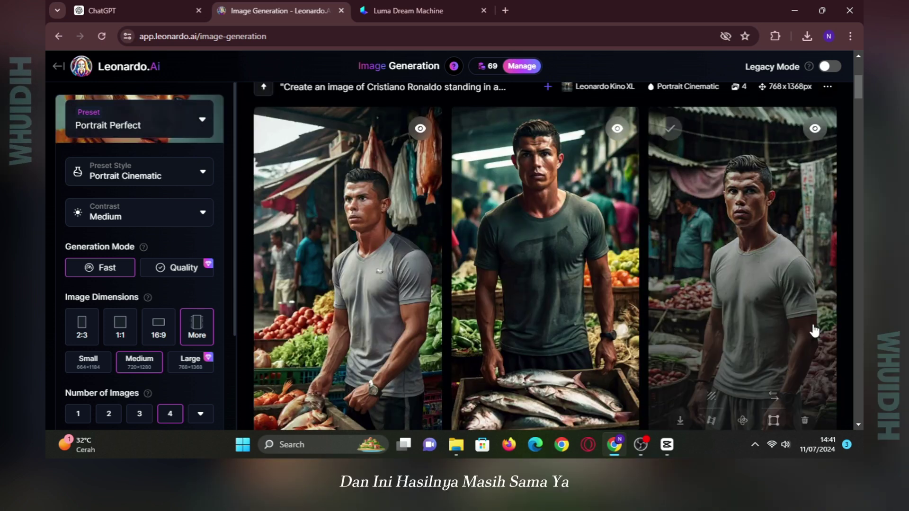
scroll(805, 325, "up", 2)
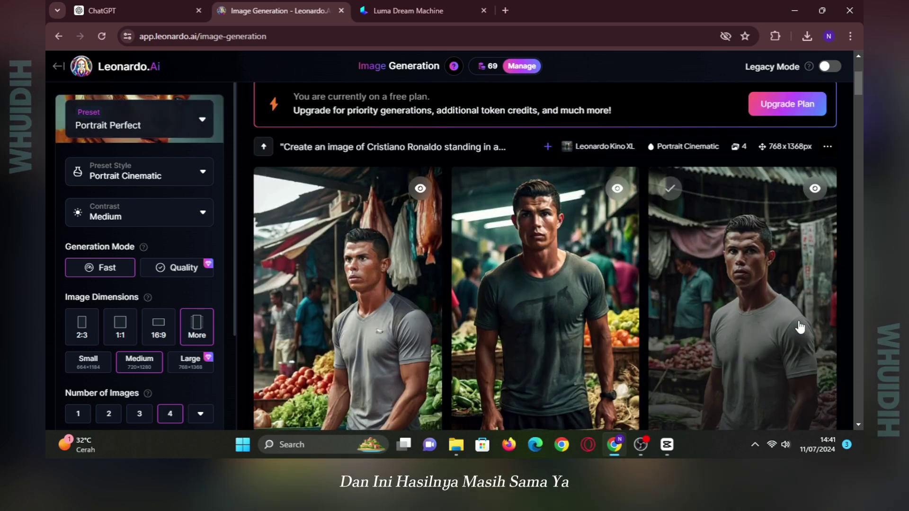
scroll(798, 326, "down", 5)
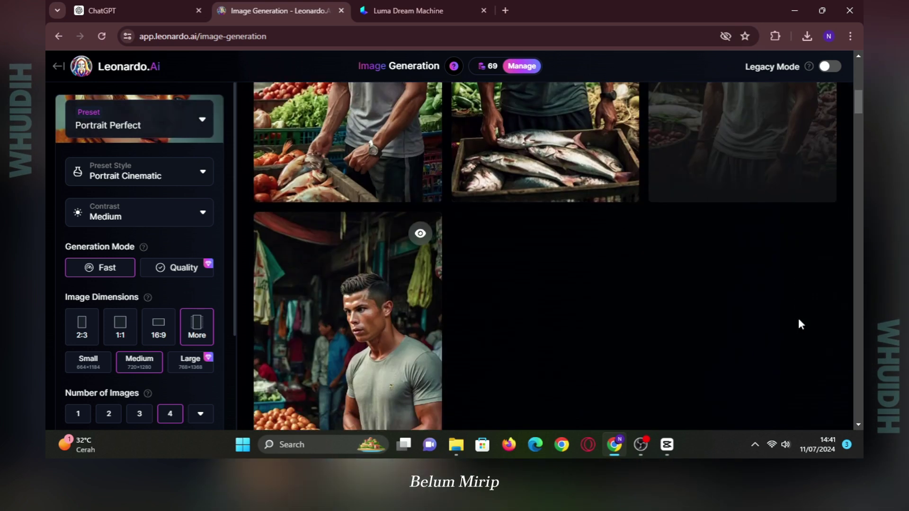
scroll(798, 319, "down", 2)
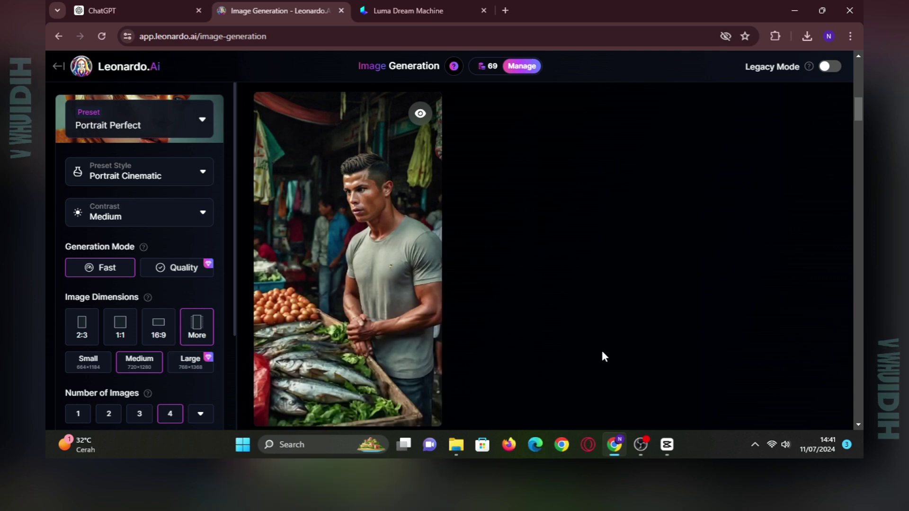
scroll(602, 353, "up", 6)
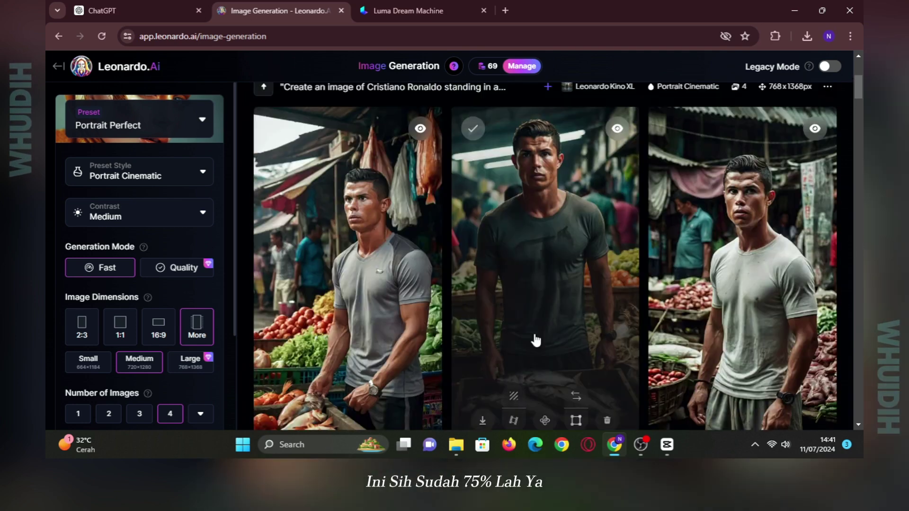
Step: Download the image of Ronaldo in a dark T-shirt standing behind a crate of fish
scroll(535, 340, "down", 1)
left_click(482, 360)
scroll(570, 302, "up", 1)
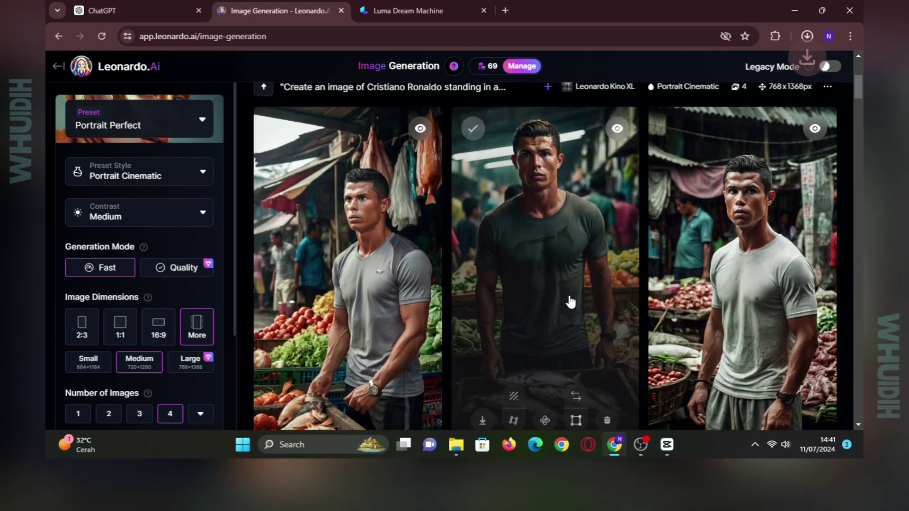
Step: Generate a Motion video from the image of Ronaldo in the dark T-shirt behind the fish crate
scroll(568, 305, "down", 1)
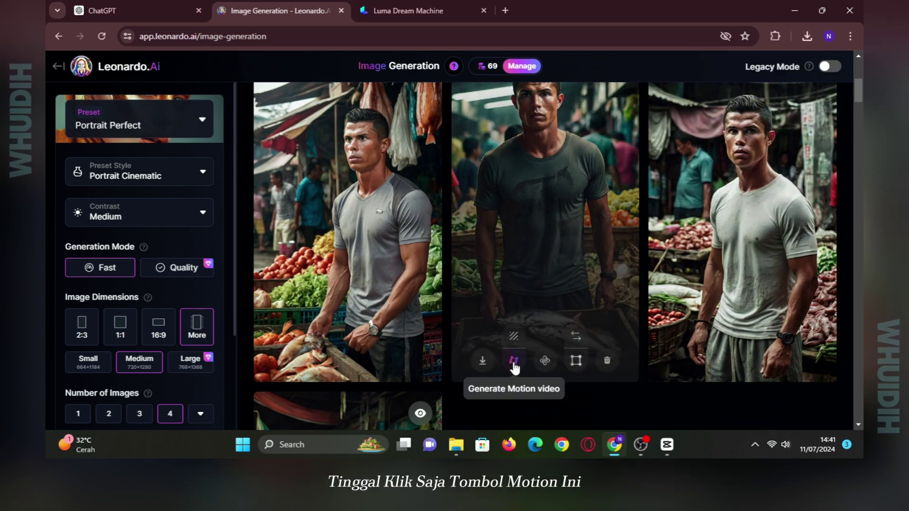
left_click(515, 367)
left_click(537, 365)
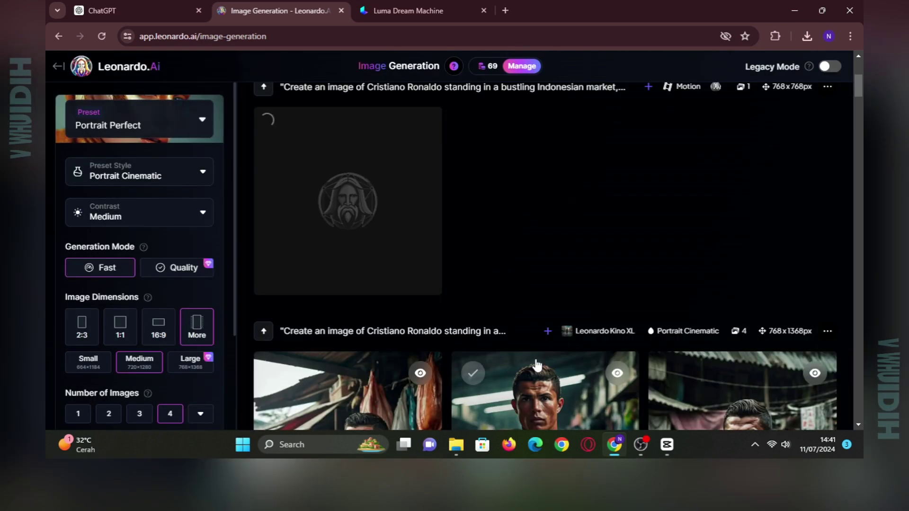
scroll(531, 328, "down", 2)
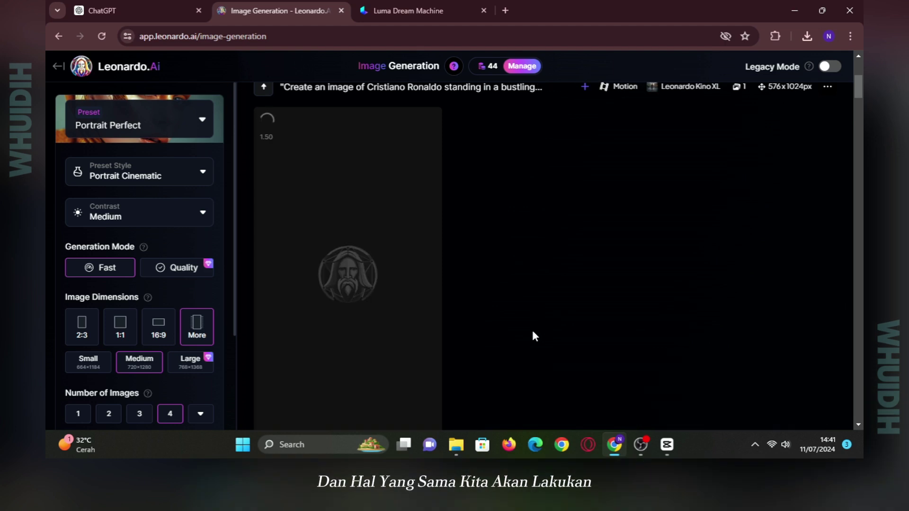
Step: Switch to Luma Dream Machine, add the downloaded Cristiano Ronaldo image and generate a video with the prompt "subtle motion"
left_click(428, 14)
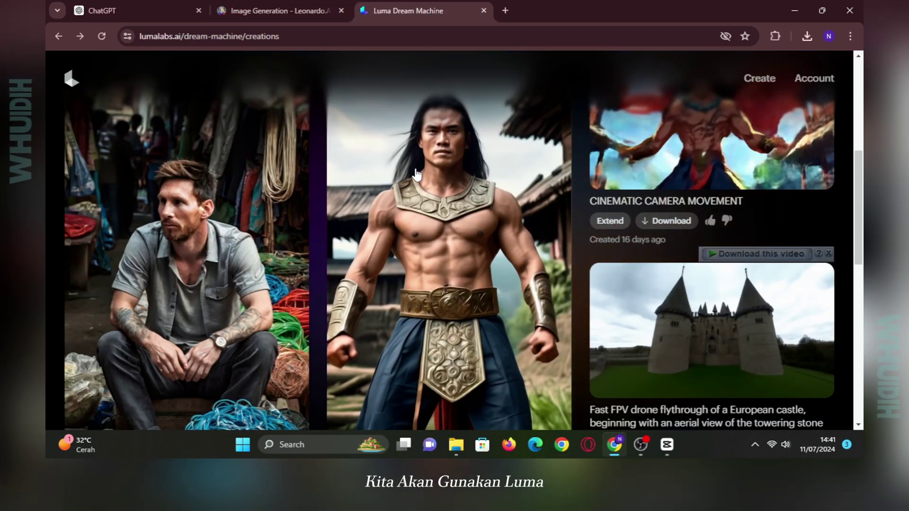
scroll(412, 208, "up", 5)
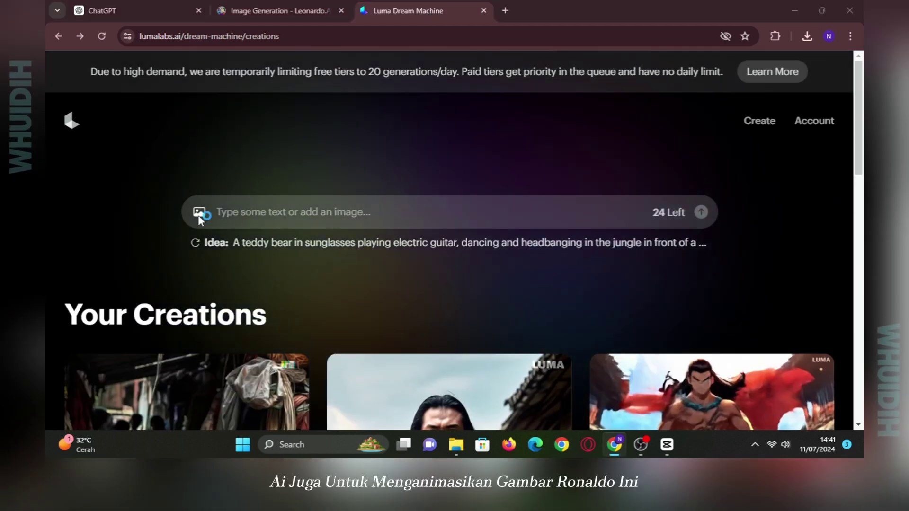
left_click(199, 214)
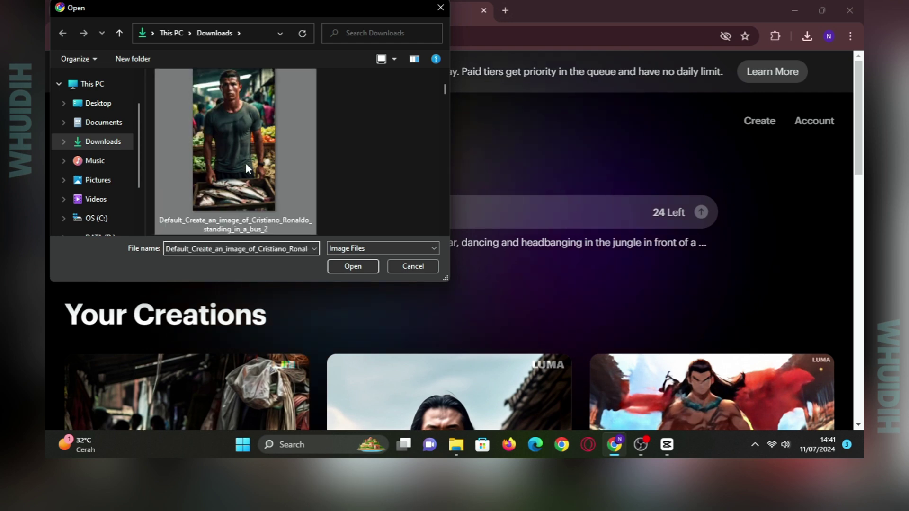
double_click(245, 163)
type("subtle motion")
key("Return")
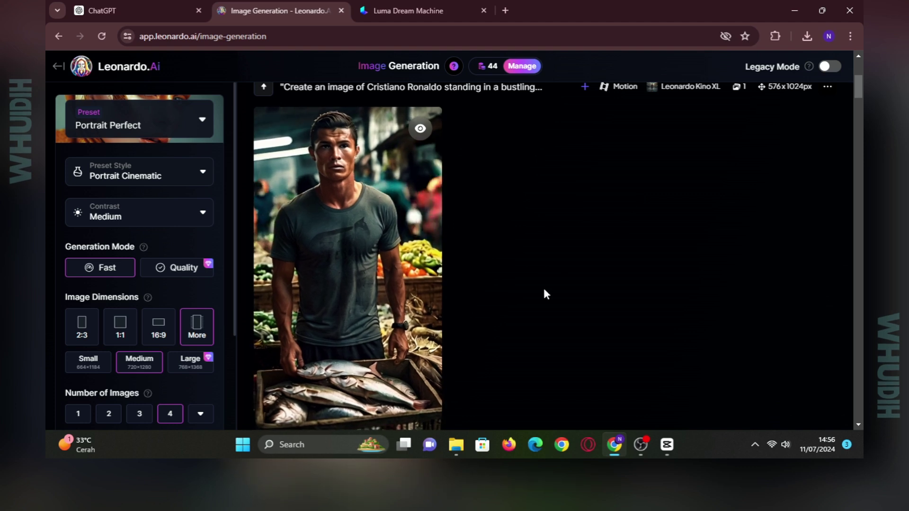
Step: Download the finished Ronaldo motion video as MP4 from Leonardo.Ai, then switch to Luma Dream Machine and review its Ronaldo video
scroll(473, 303, "down", 5)
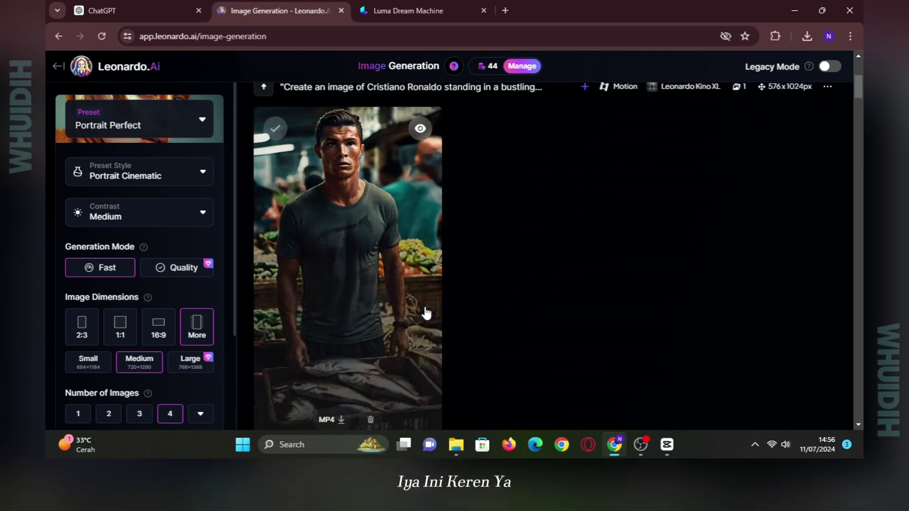
scroll(623, 326, "down", 4)
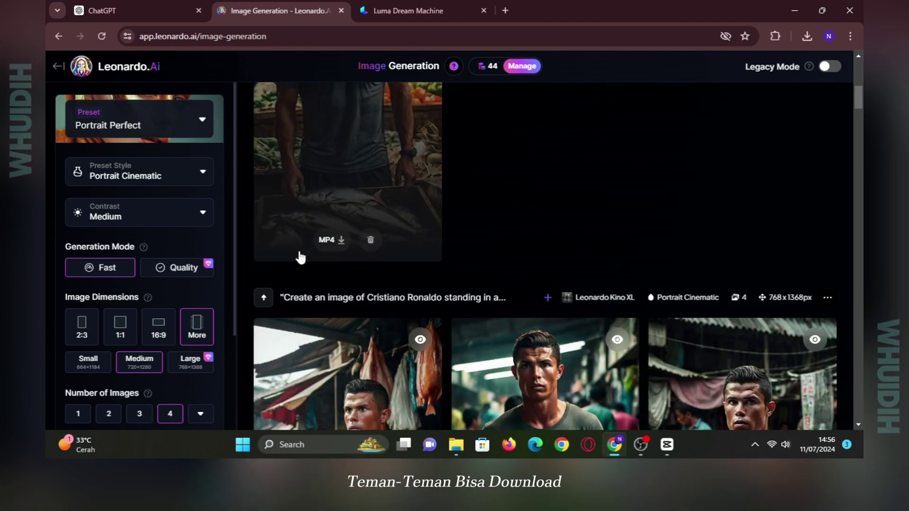
scroll(454, 235, "up", 3)
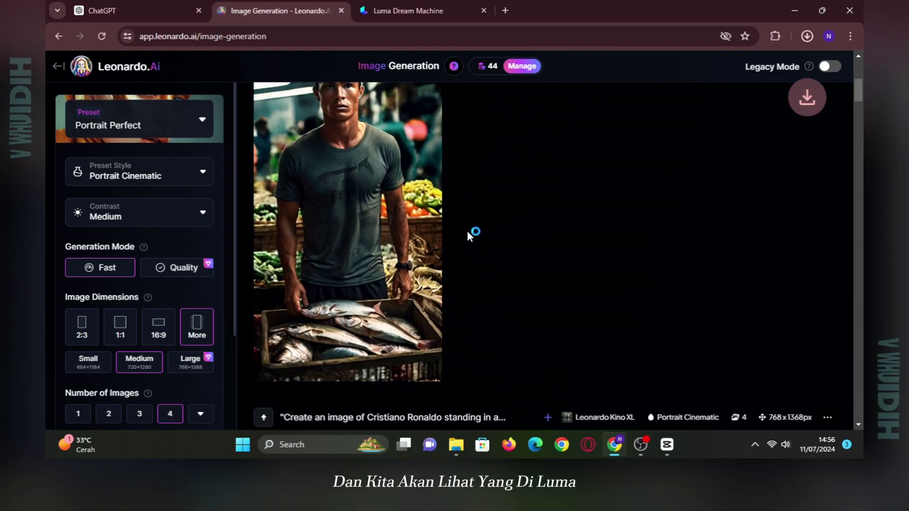
left_click(428, 9)
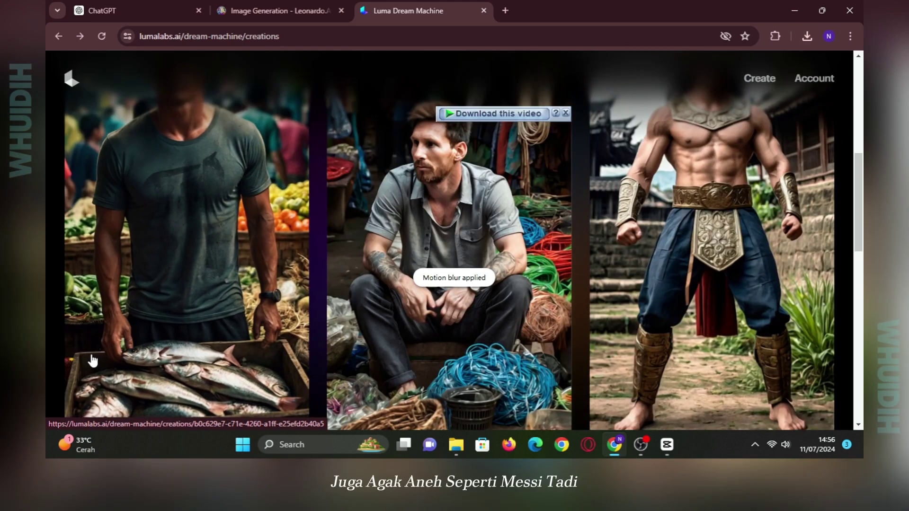
scroll(311, 333, "up", 4)
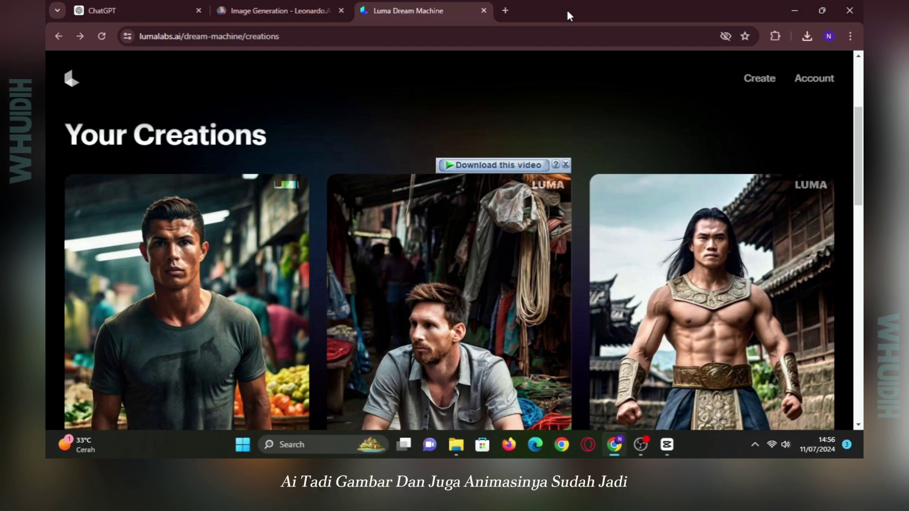
Step: Open ElevenLabs in a new browser tab and generate sound effects from the description "market crowded"
key("ctrl+t")
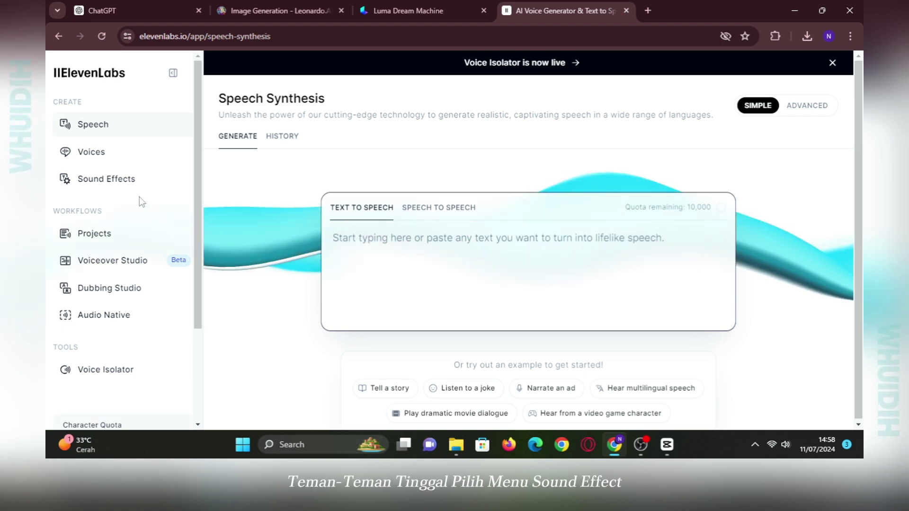
left_click(142, 182)
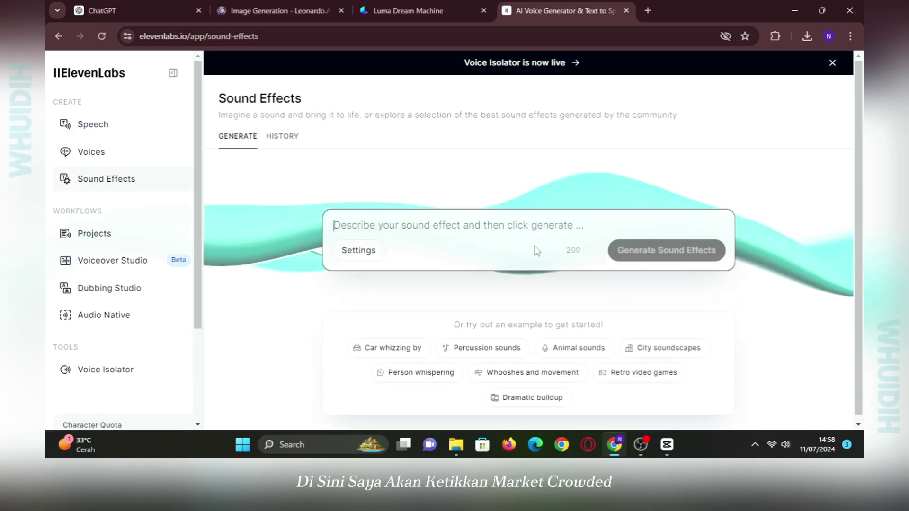
left_click(511, 223)
type("market crows")
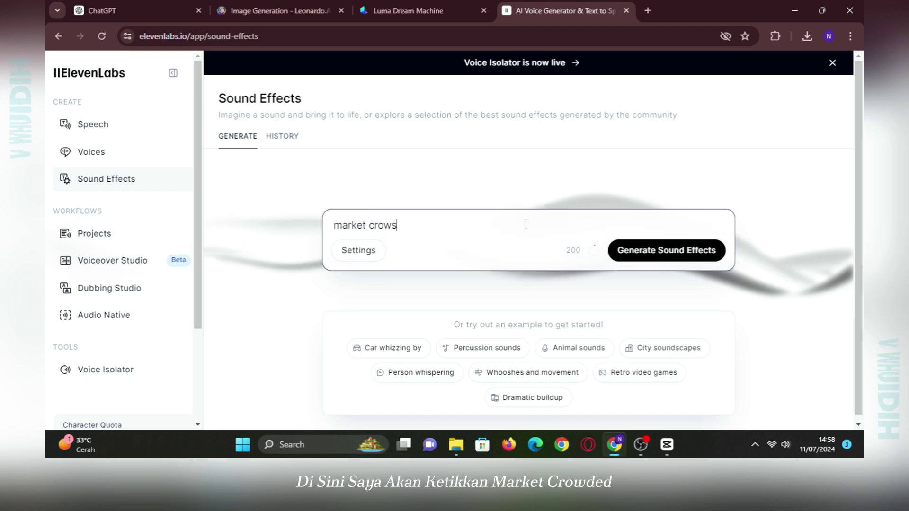
key("BackSpace")
type("ded")
key("Return")
left_click(665, 265)
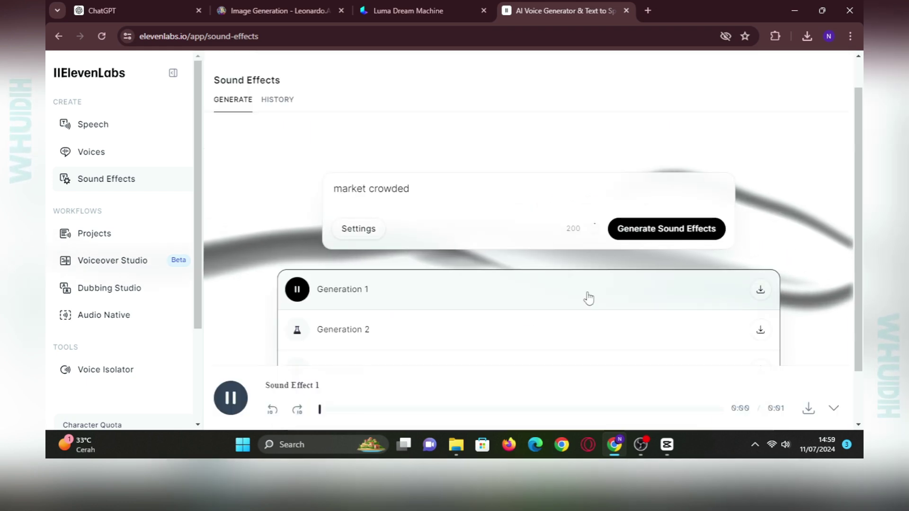
Step: Listen to the generated market sound effects and download Generation 2
scroll(503, 280, "down", 2)
left_click(504, 280)
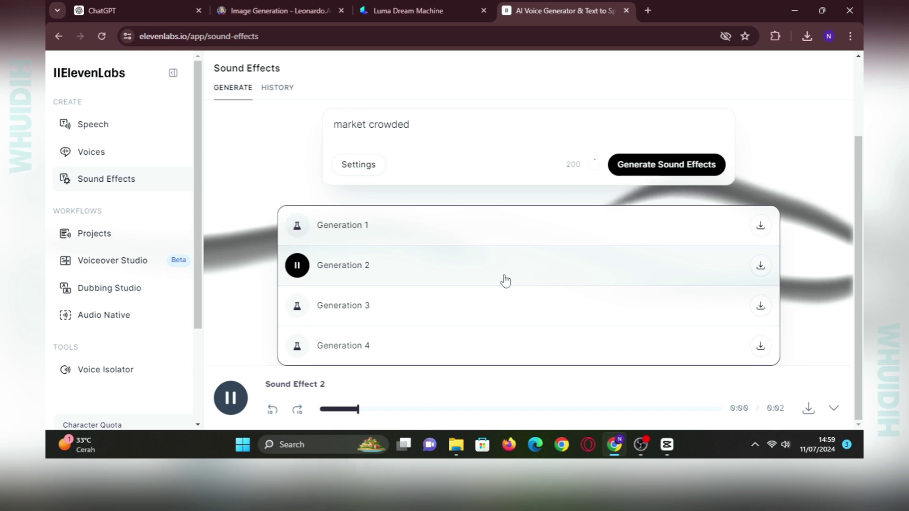
left_click(487, 310)
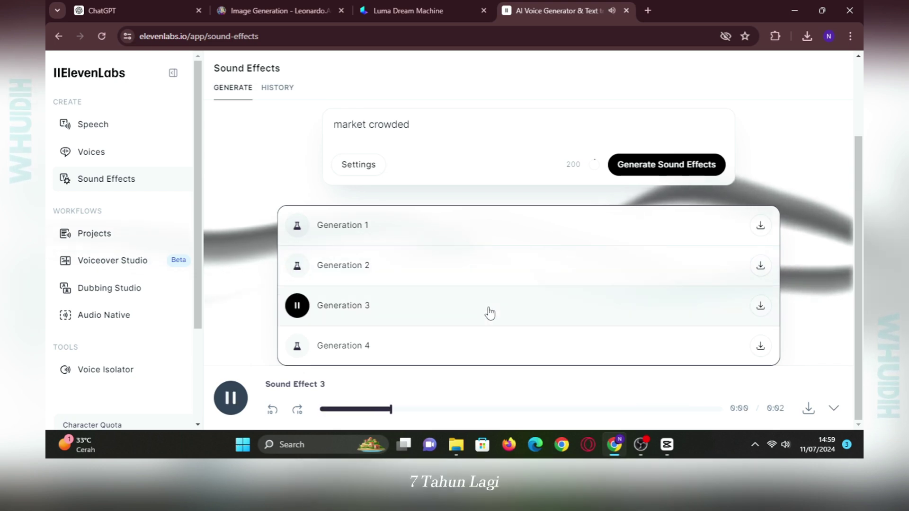
left_click(483, 350)
left_click(654, 265)
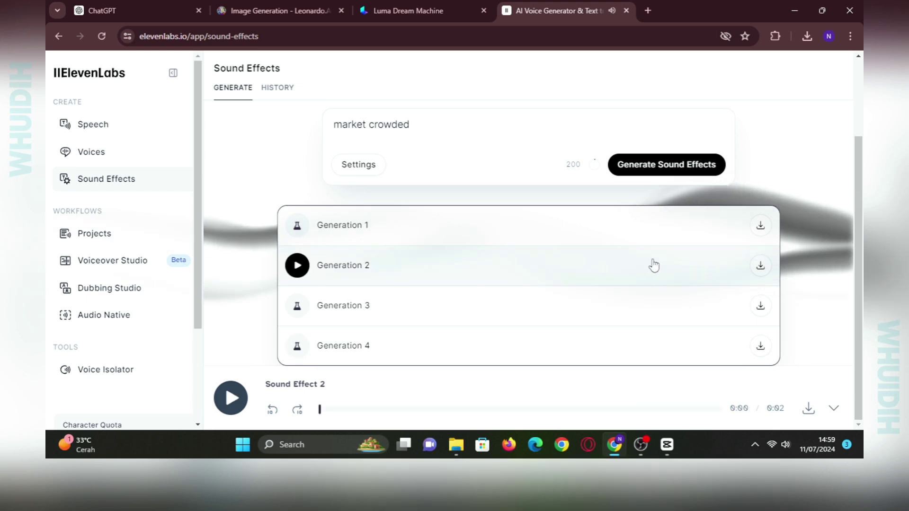
left_click(760, 265)
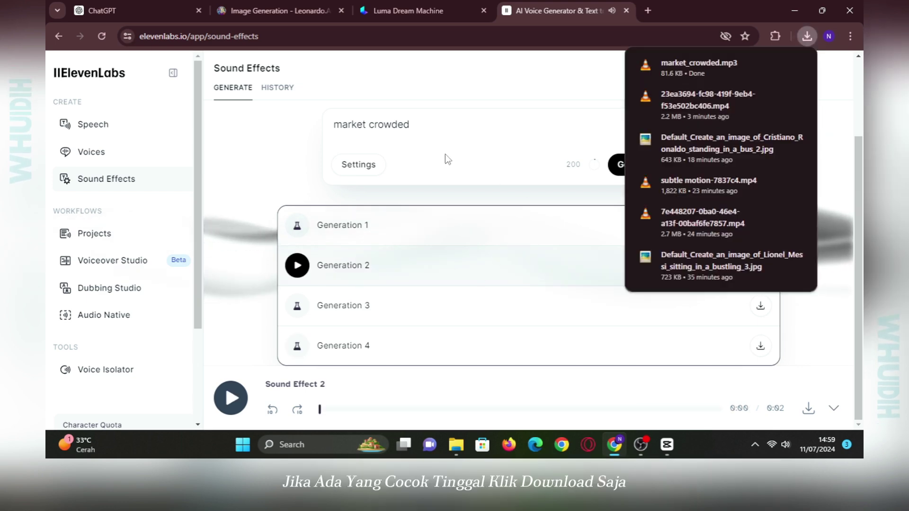
Step: Change the sound description to "asian market crowded", set a fixed duration of 5 seconds and generate the sound effects
left_click(446, 132)
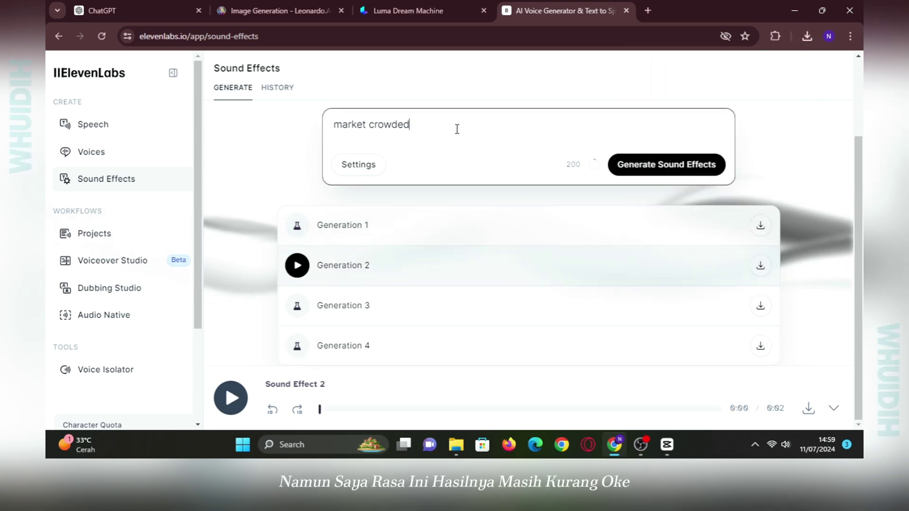
left_click(335, 125)
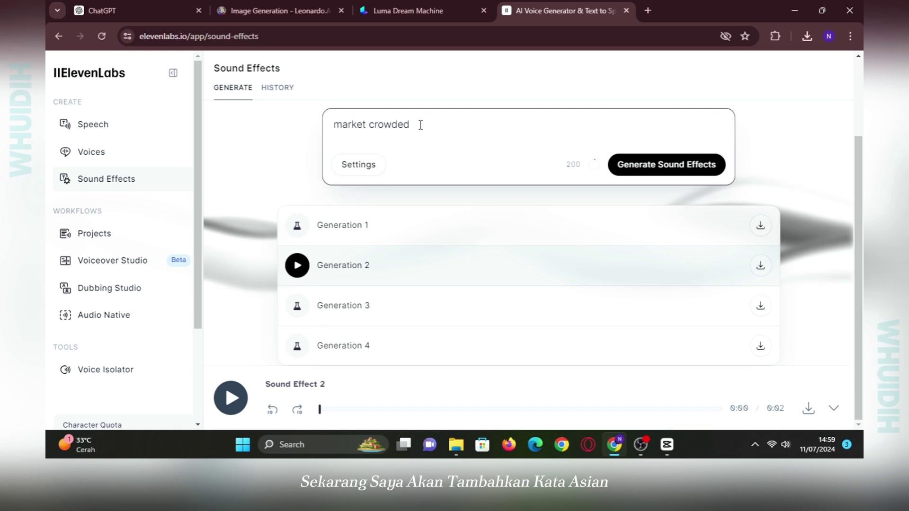
type("asian")
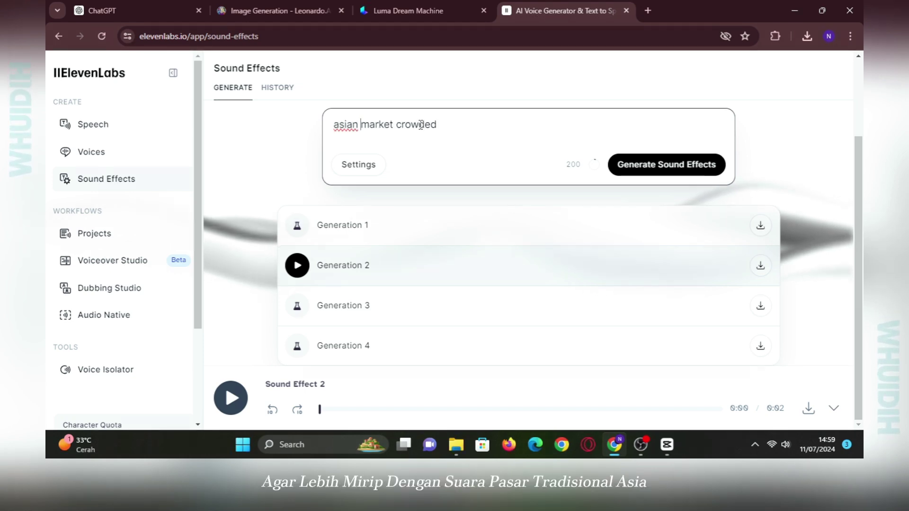
left_click(371, 170)
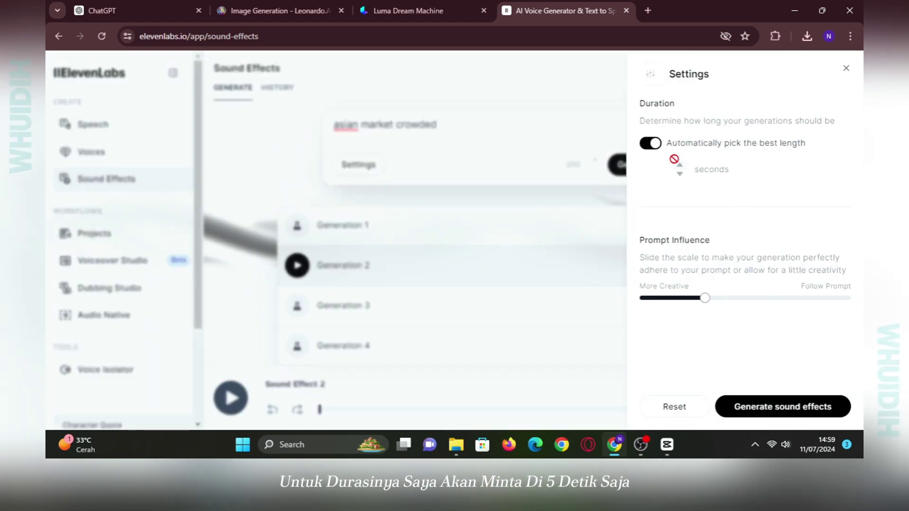
left_click(651, 143)
left_click(680, 165)
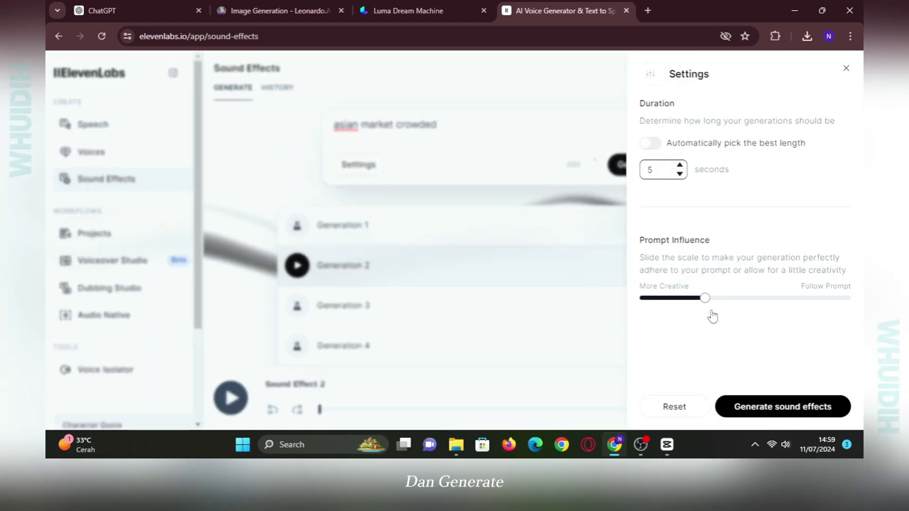
left_click(766, 408)
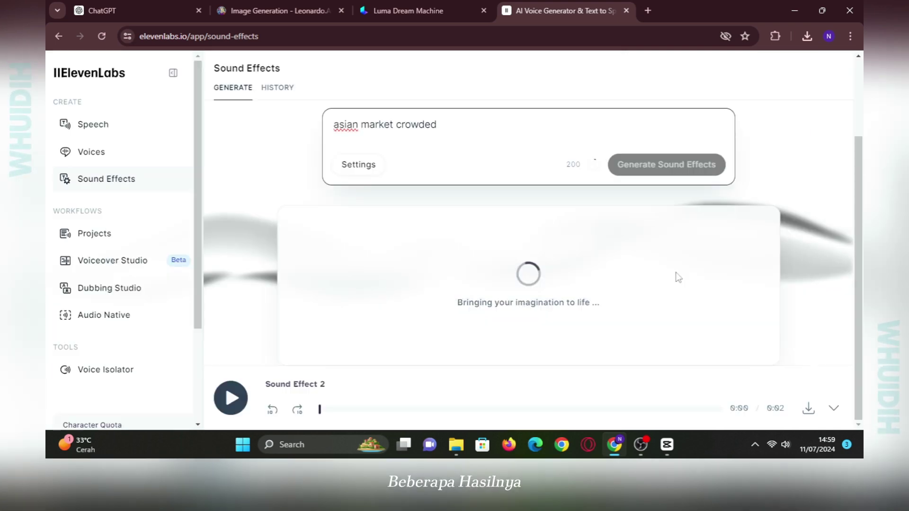
Step: Listen to the generated Asian market sound effects and download Generation 4
left_click(350, 236)
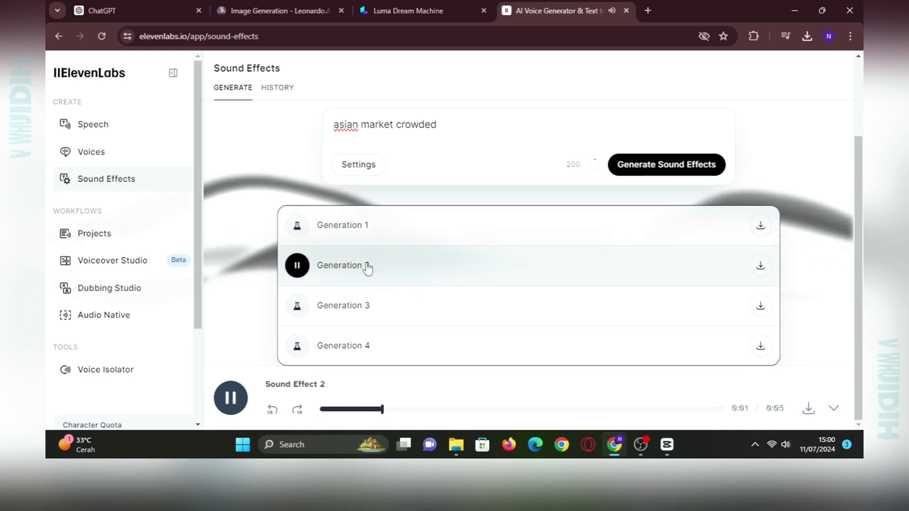
left_click(403, 315)
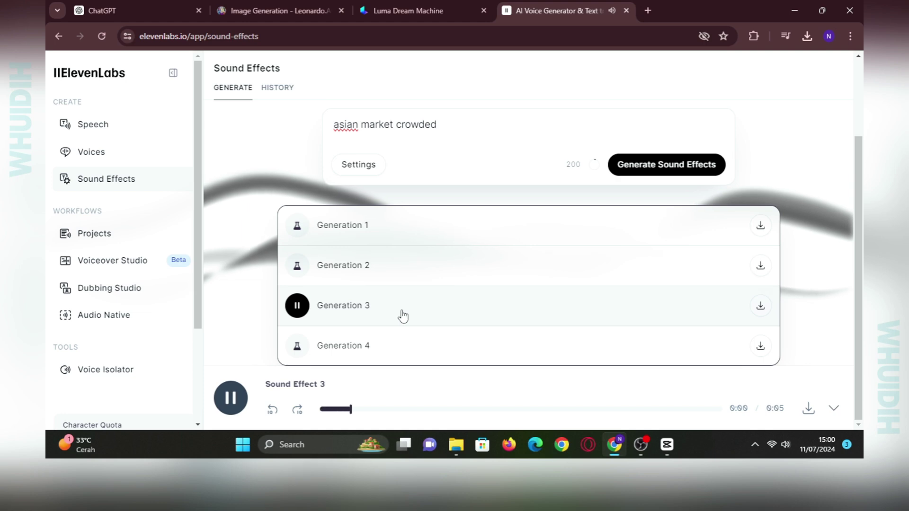
left_click(404, 348)
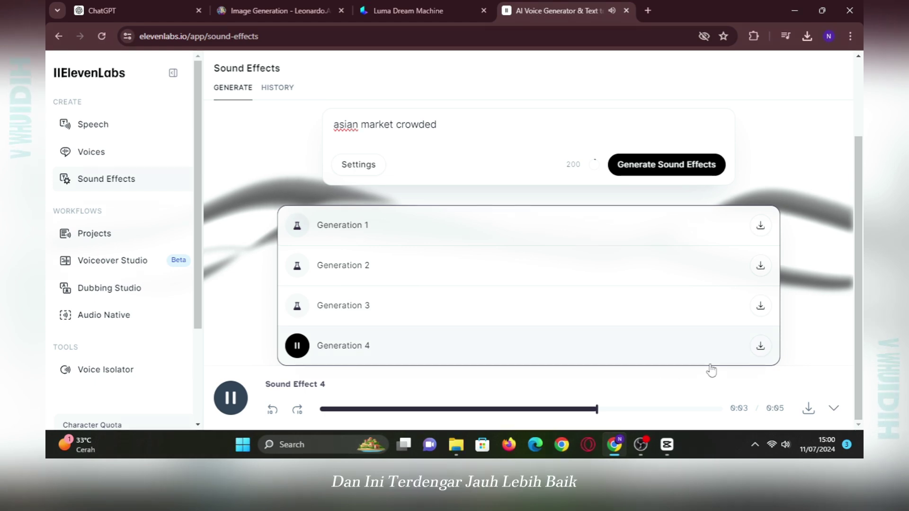
left_click(760, 346)
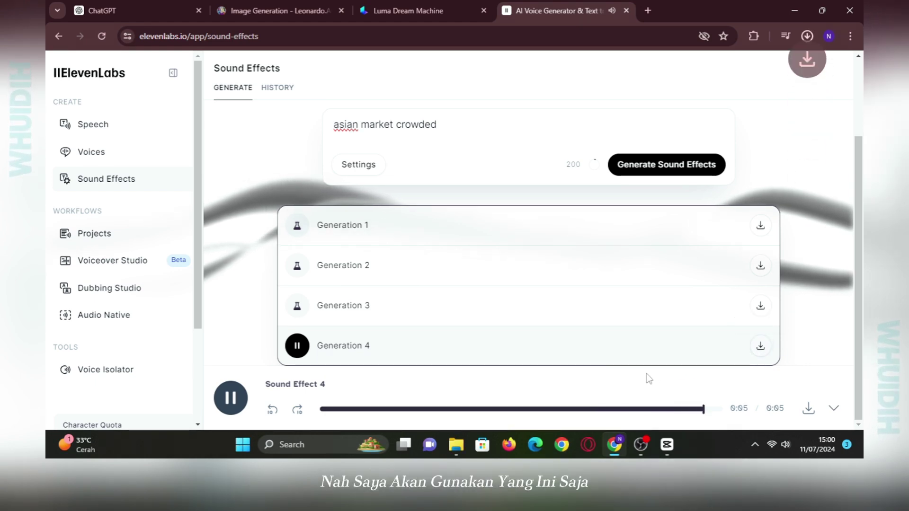
Step: Open suno.com in a new browser tab and set up song creation in custom mode as instrumental
left_click(648, 11)
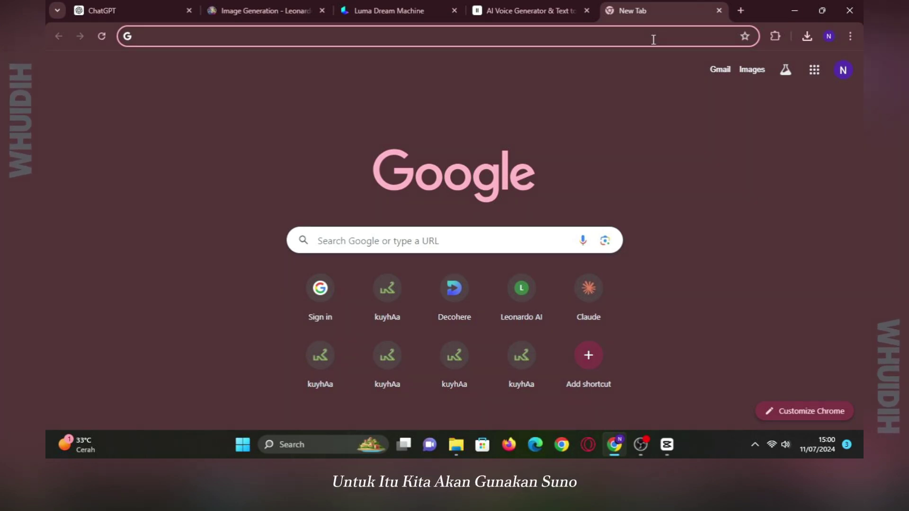
type("suno.com")
key("Return")
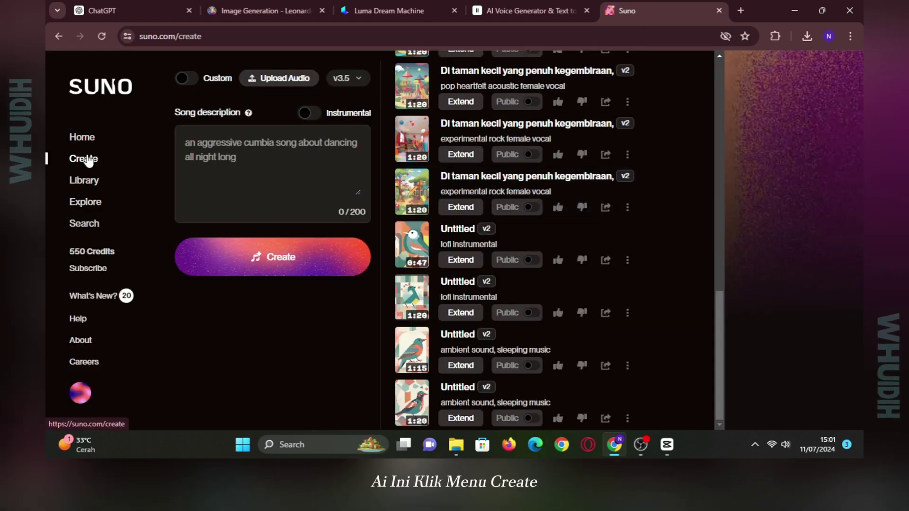
left_click(192, 78)
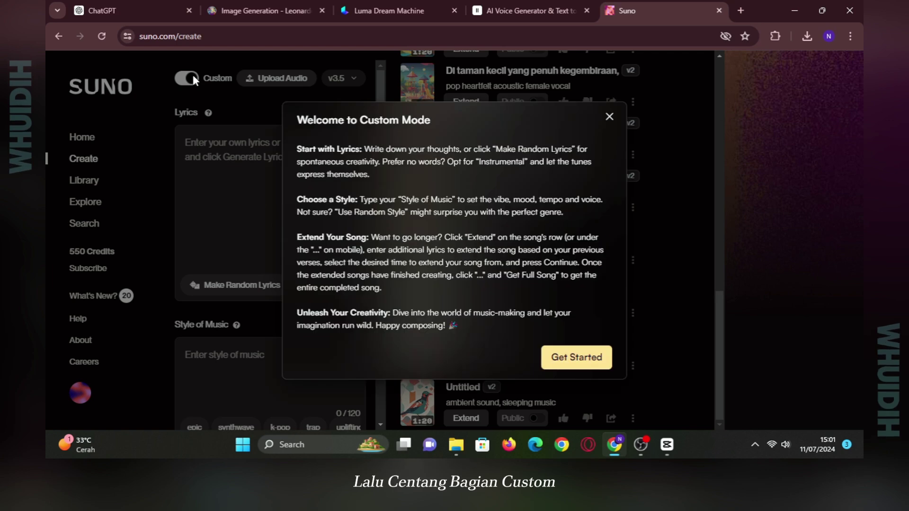
left_click(193, 75)
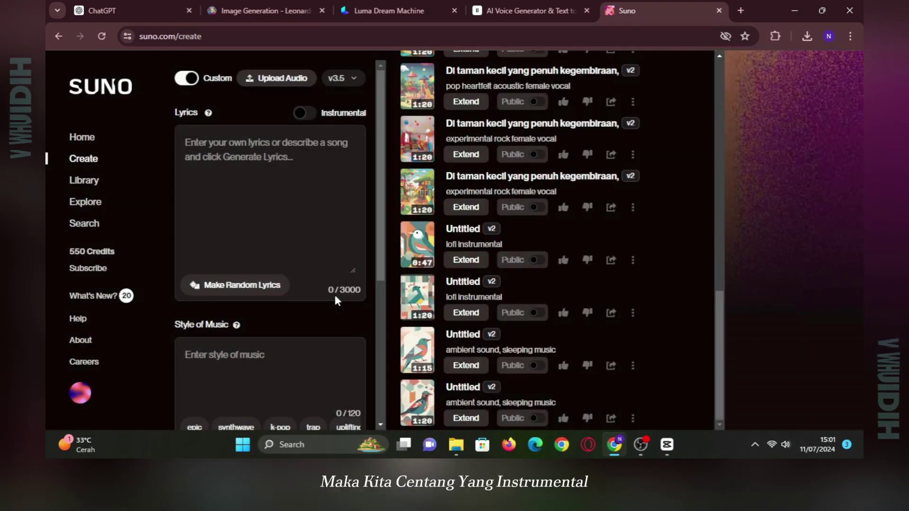
left_click(305, 114)
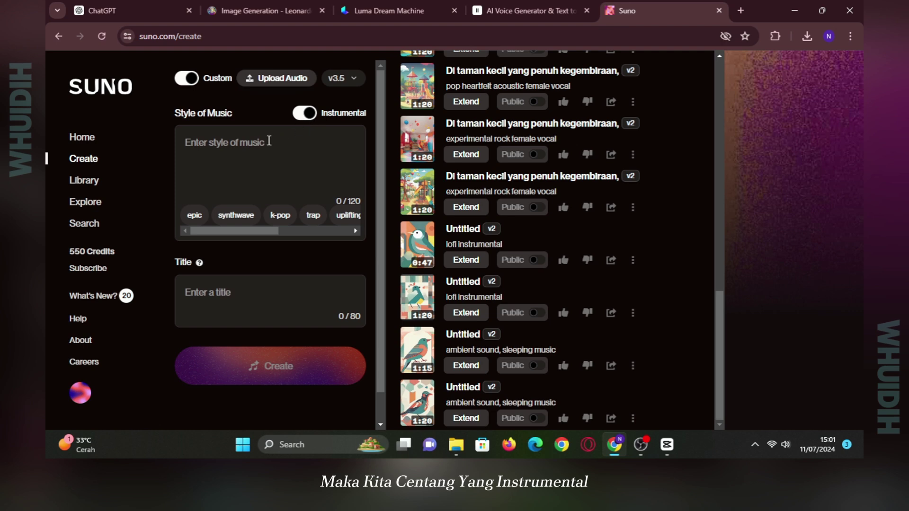
Step: Create a song with the style "a sad piano music" and the title "the goat"
left_click(330, 175)
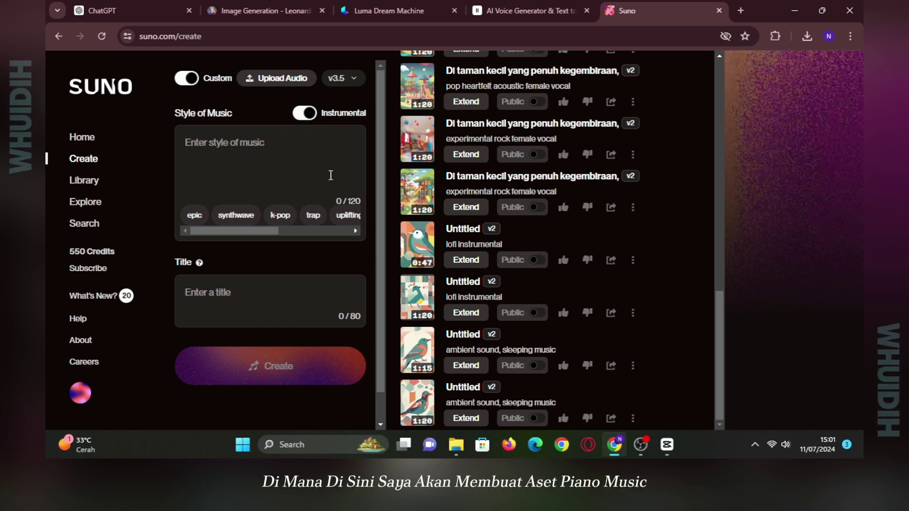
type("a sad piano music")
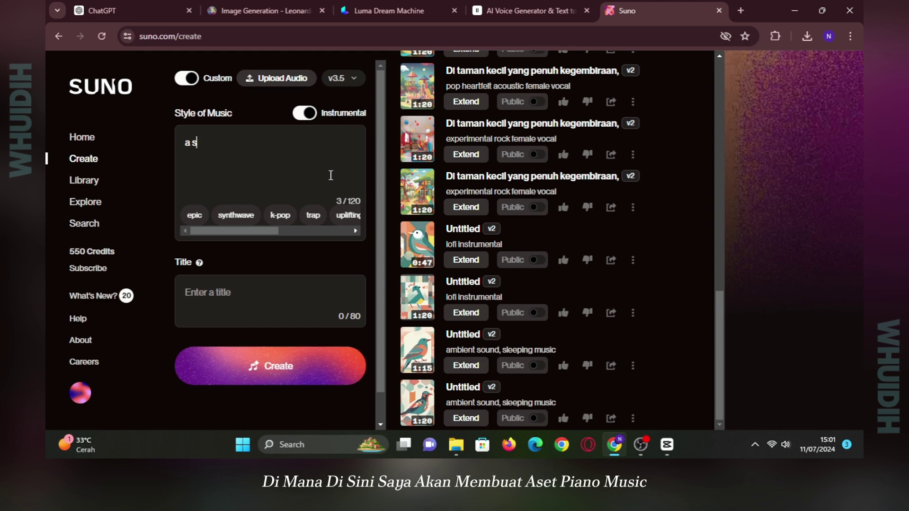
left_click(280, 297)
type("the goa")
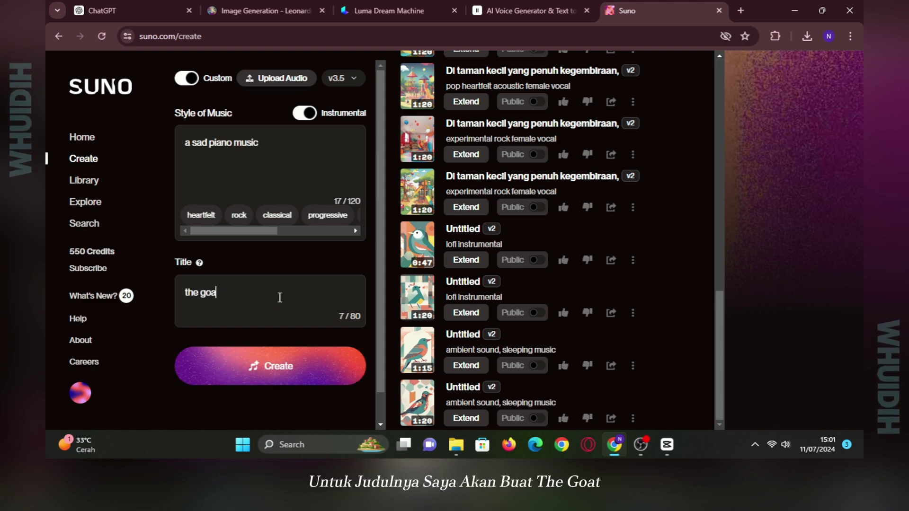
type("t")
left_click(282, 366)
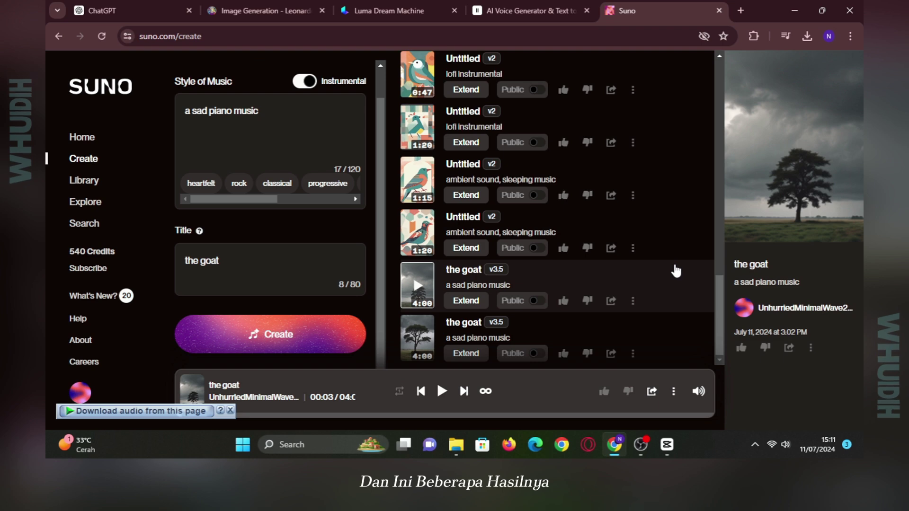
Step: Listen to both versions of "the goat" and download the first version as audio
left_click(420, 291)
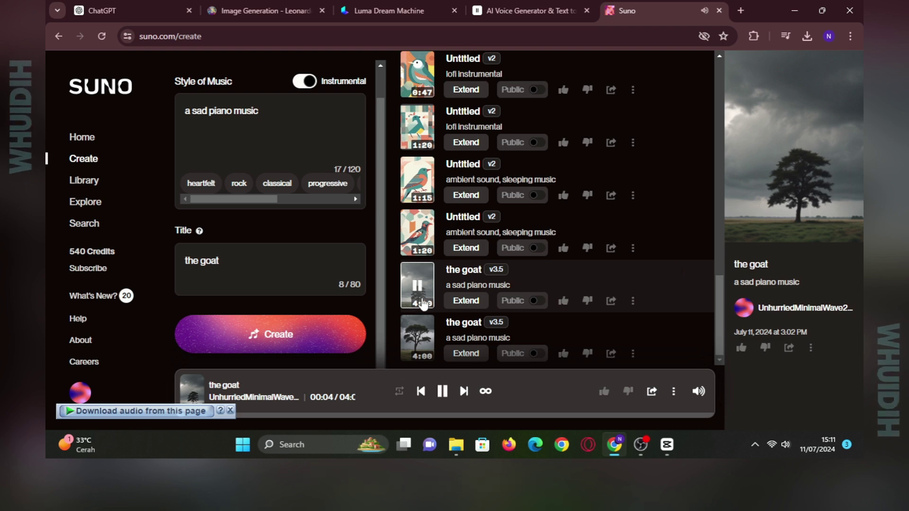
left_click(231, 410)
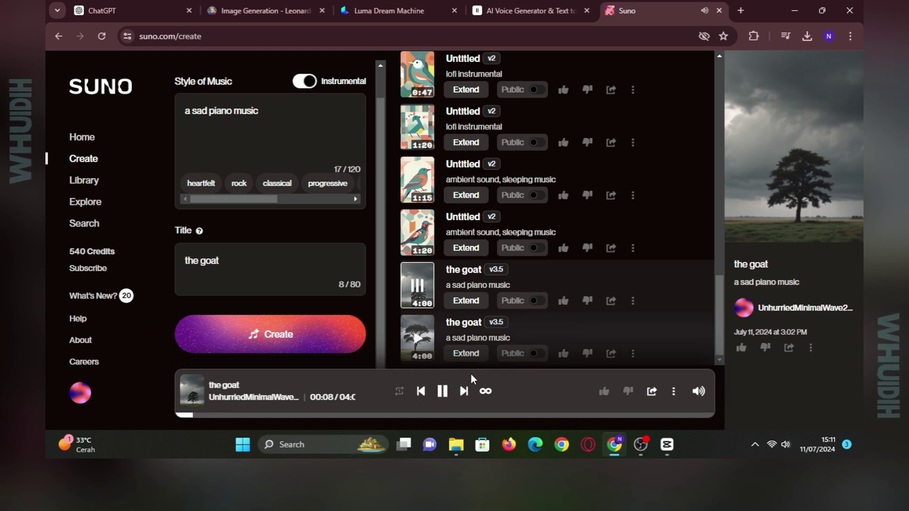
left_click(441, 395)
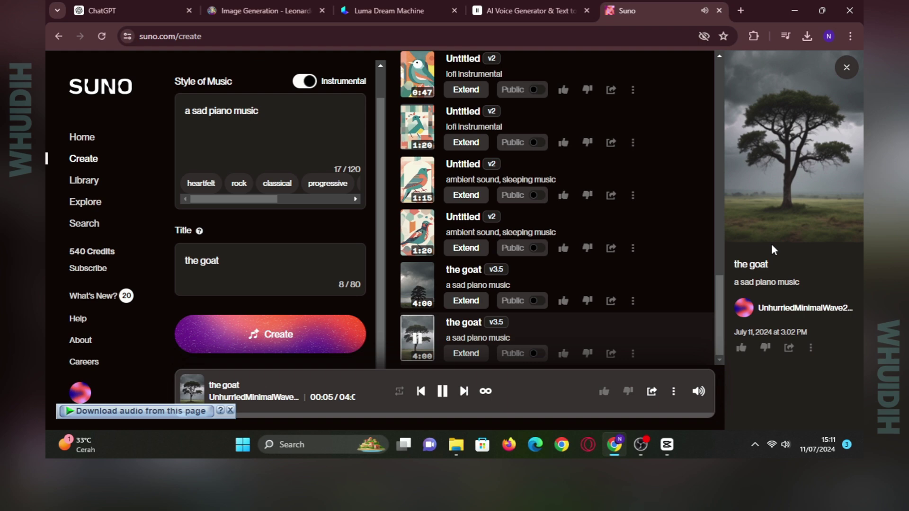
key("space")
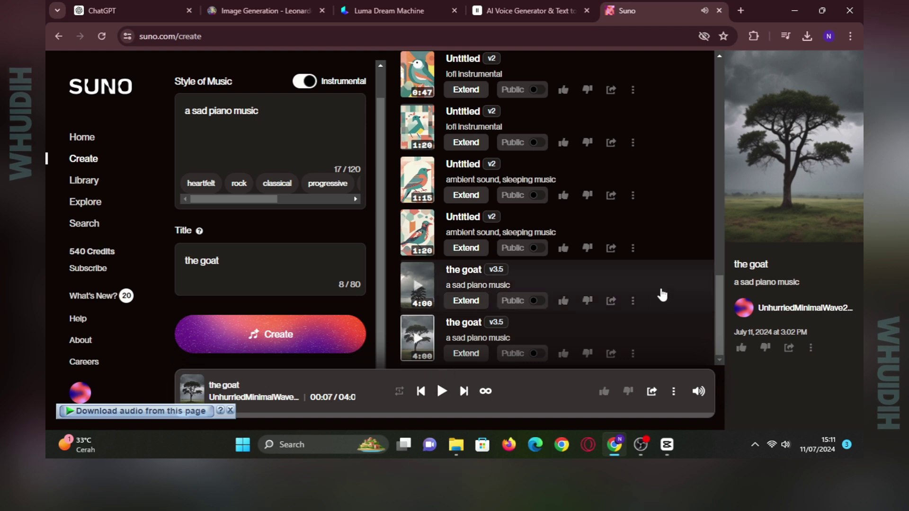
left_click(634, 301)
mouse_move(716, 222)
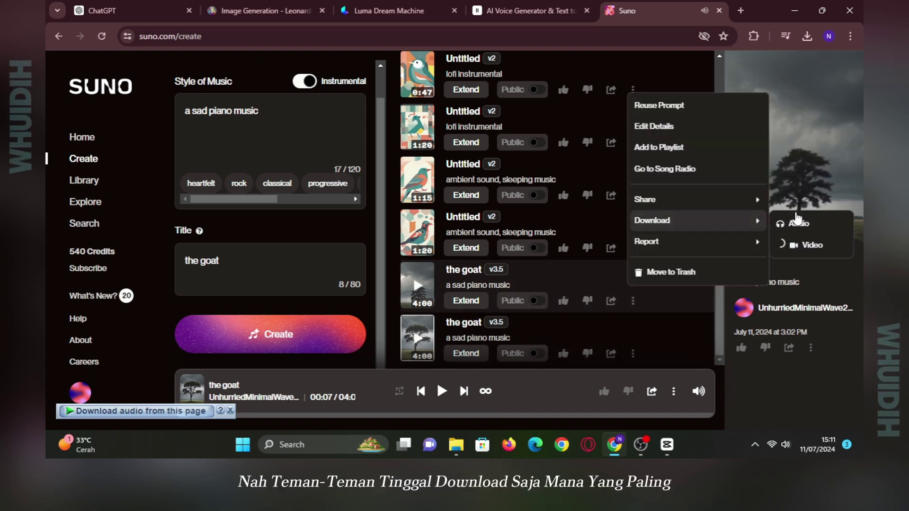
left_click(799, 223)
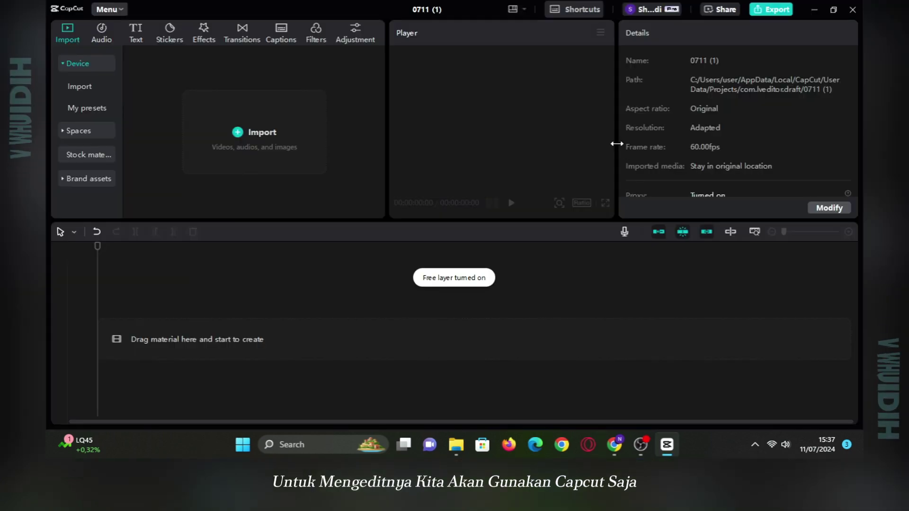
Step: Switch to CapCut, widen the player area and import the music, sound effects, videos and Ronaldo image from the Downloads folder
left_click_drag(616, 143, 726, 152)
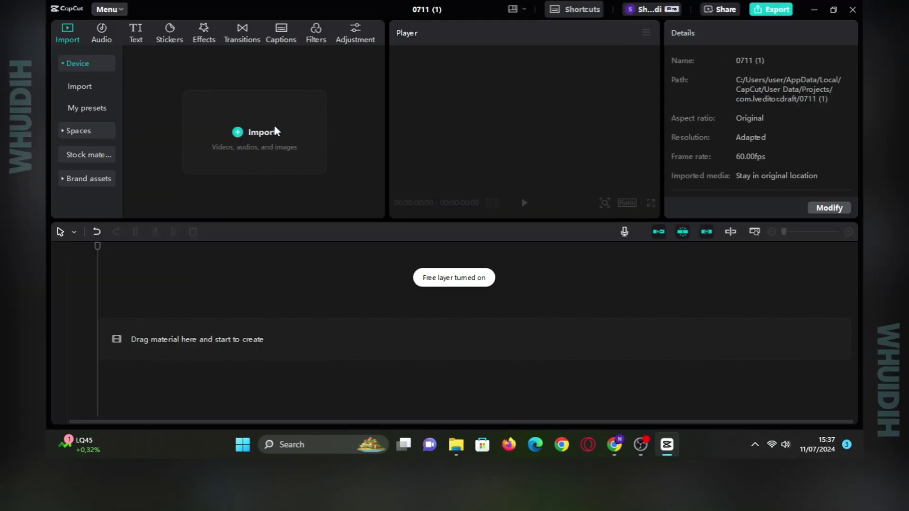
left_click(222, 133)
left_click(256, 156)
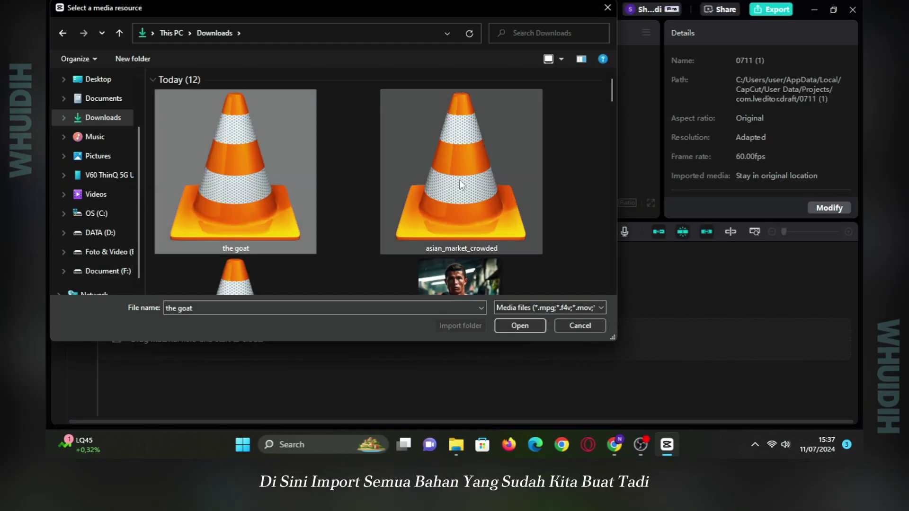
left_click(459, 185, "shift")
scroll(461, 199, "down", 3)
left_click(470, 197, "shift")
scroll(469, 197, "down", 3)
scroll(248, 245, "down", 2)
left_click(284, 213, "shift")
left_click(528, 329)
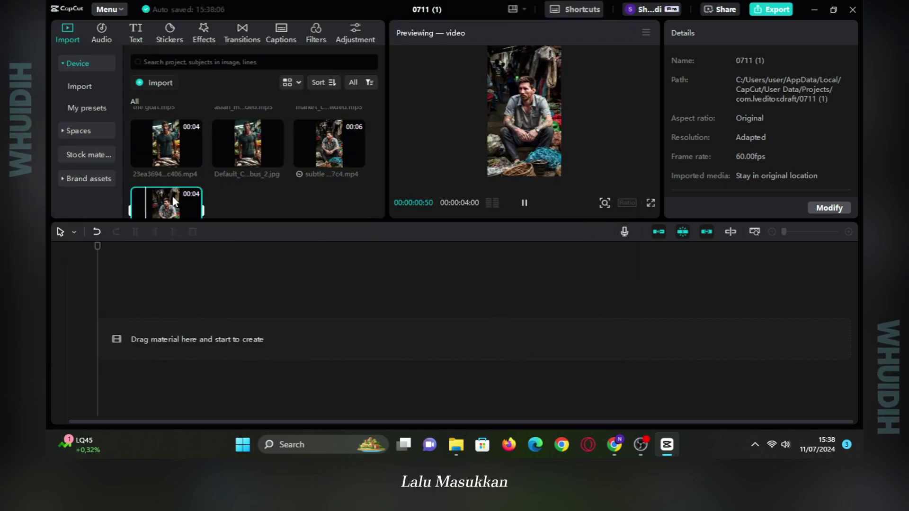
Step: Add the 4-second Messi clip and then the Ronaldo clip to the timeline, trimming the Ronaldo clip to 00:00:03:01
scroll(192, 201, "down", 1)
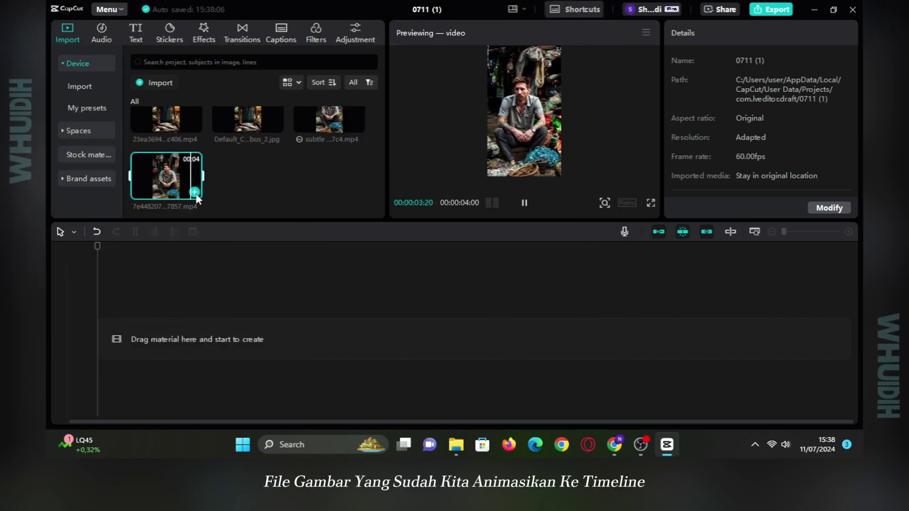
left_click(194, 192)
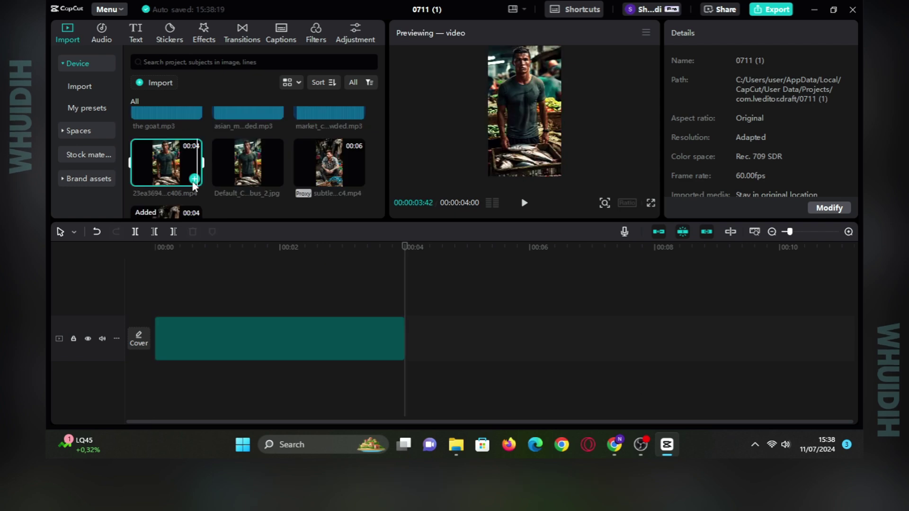
left_click(194, 181)
left_click(624, 303)
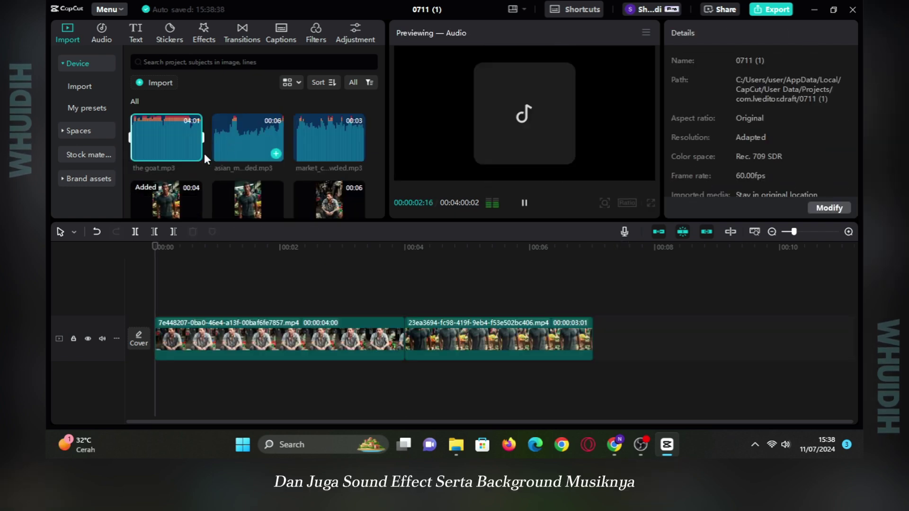
Step: Add the goat.mp3 and asian_market_crowded.mp3 under the video, align the market sound to the start and lower its volume to -15.7 dB
left_click(194, 154)
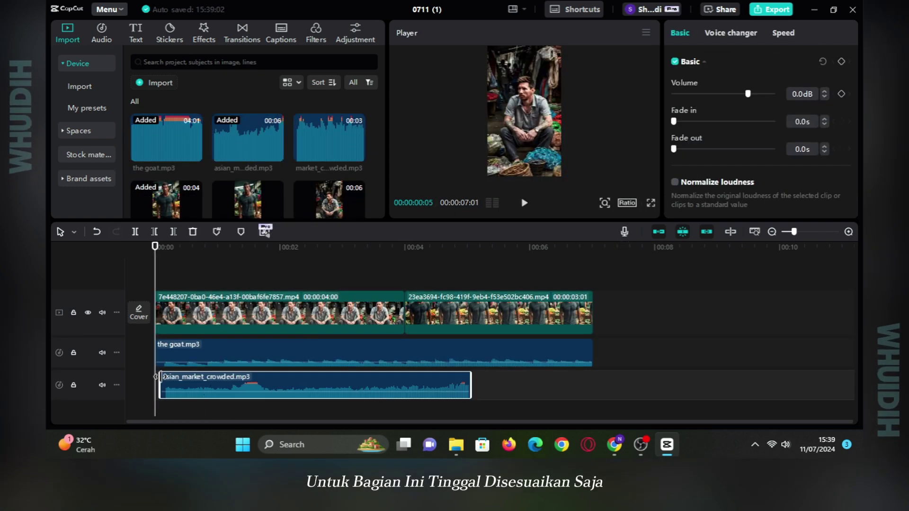
mouse_move(161, 379)
left_mouse_down()
mouse_move(172, 377)
mouse_move(159, 379)
left_mouse_up()
key("space")
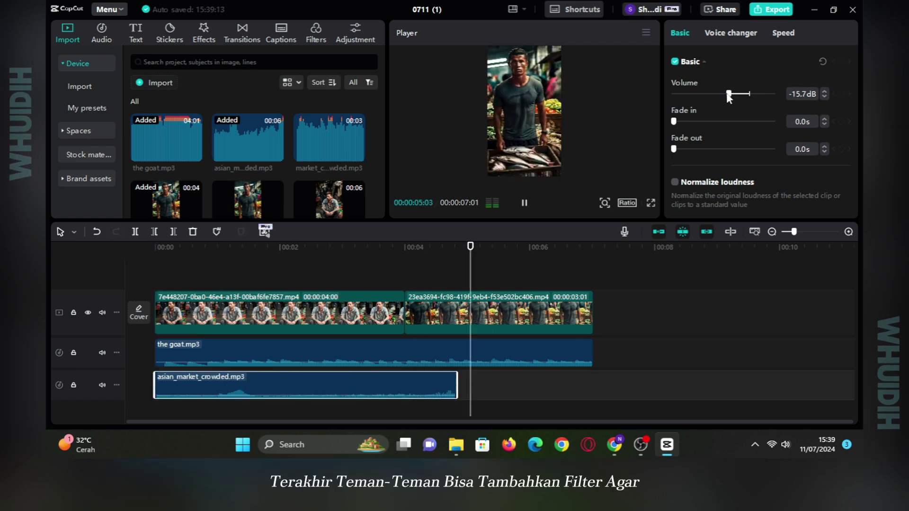
left_click(327, 162)
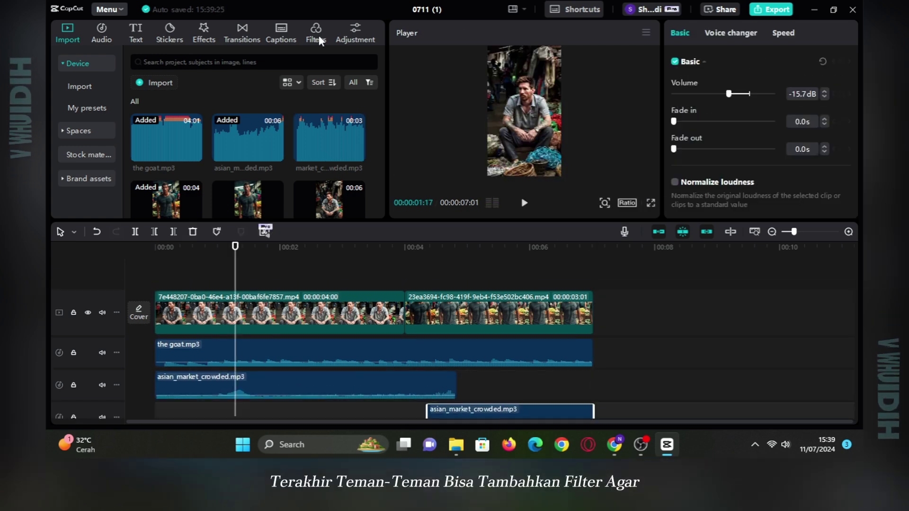
Step: Apply the Oppenheimer filter across the whole video with intensity 62 and open the export settings
left_click(315, 33)
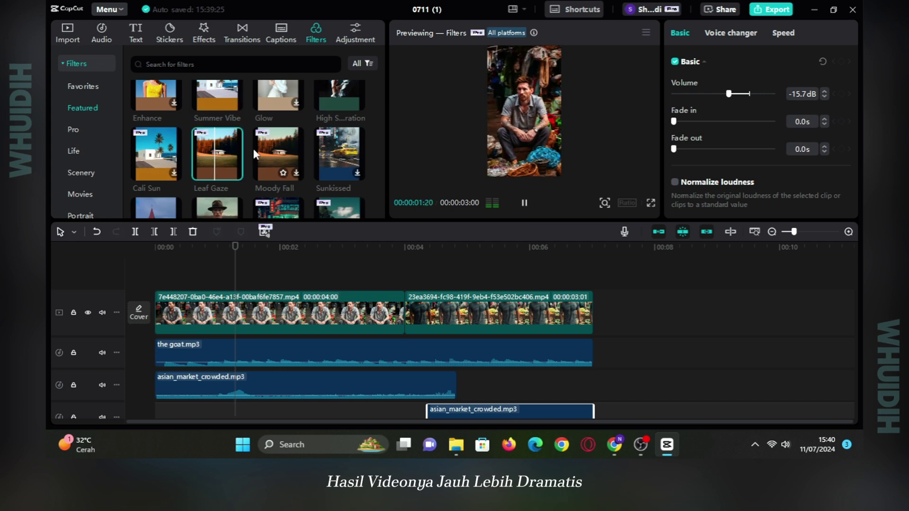
left_click(235, 188)
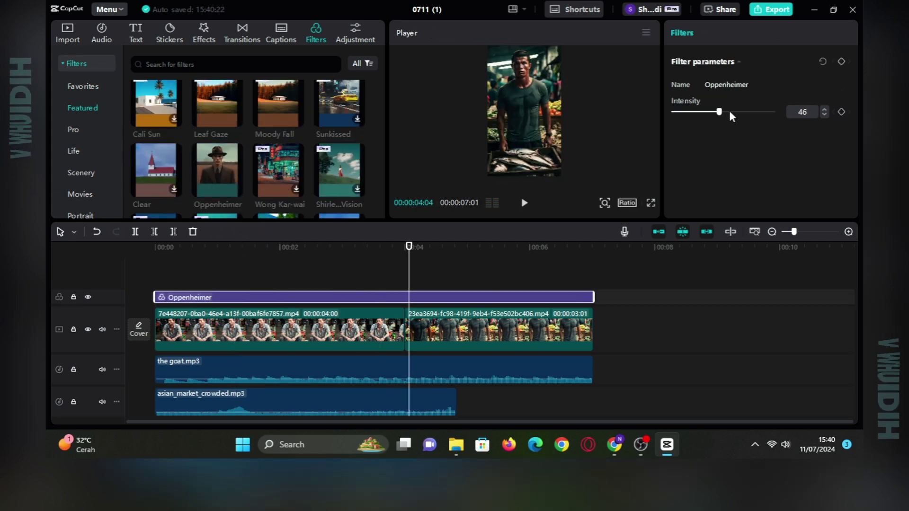
key("ctrl+e")
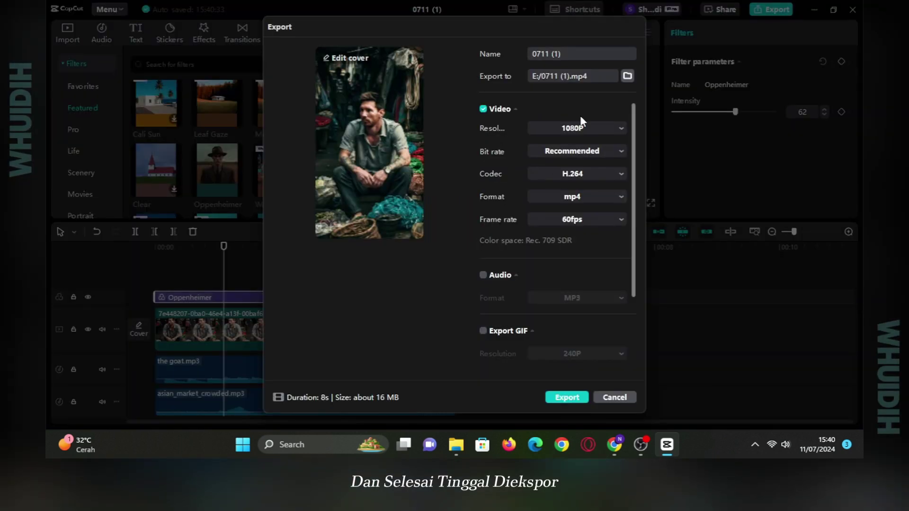